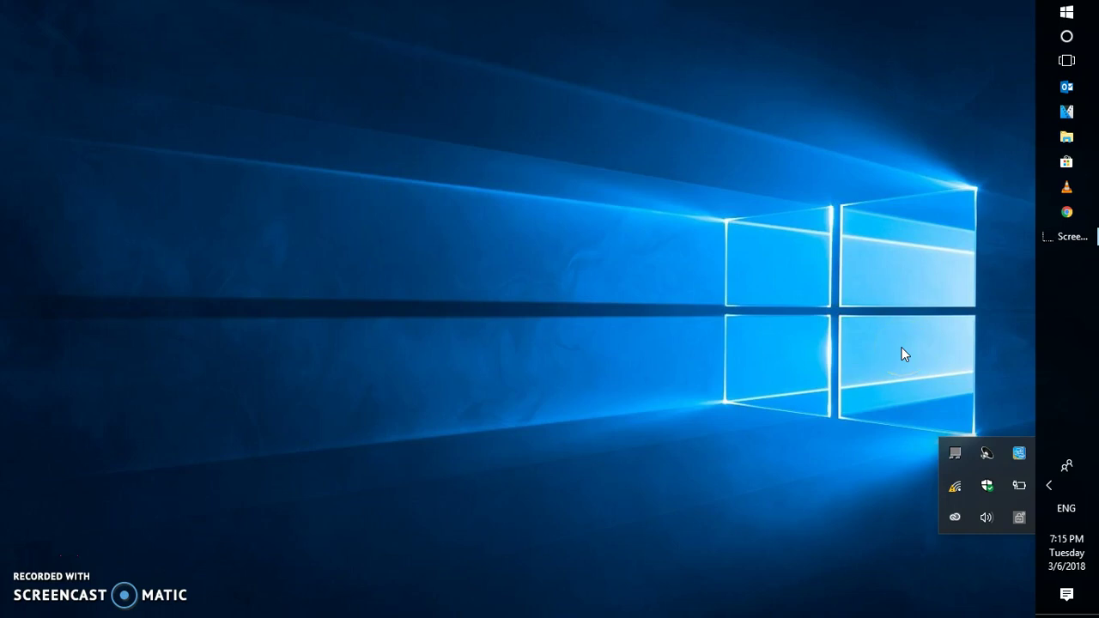
Step: Search Windows for "Troubleshoot" and open the Troubleshoot system settings
mouse_move(959, 491)
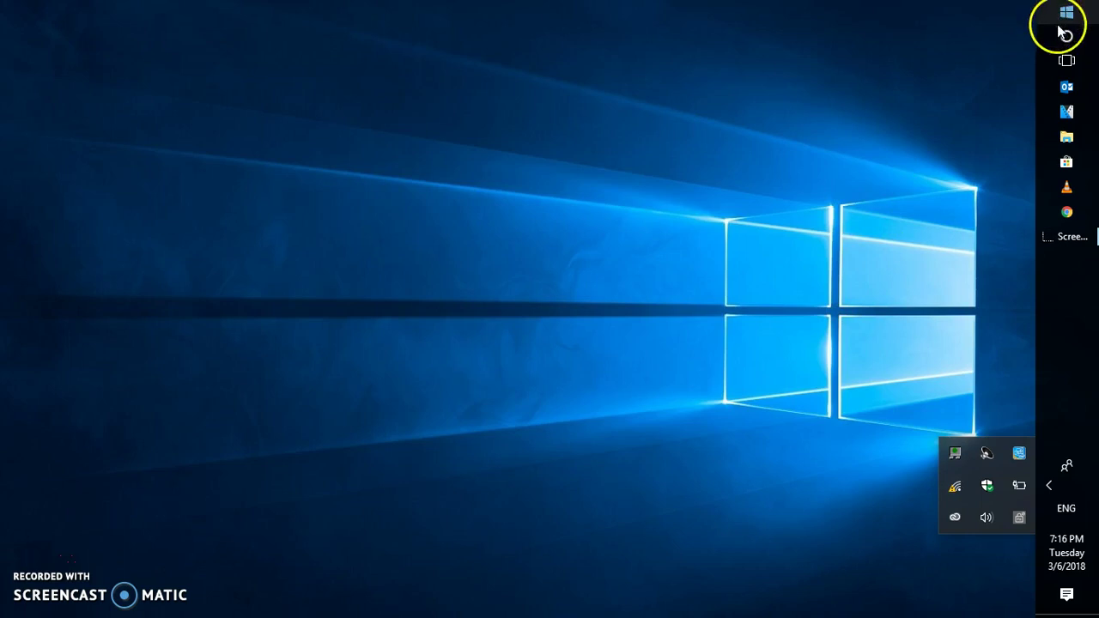
click(888, 39)
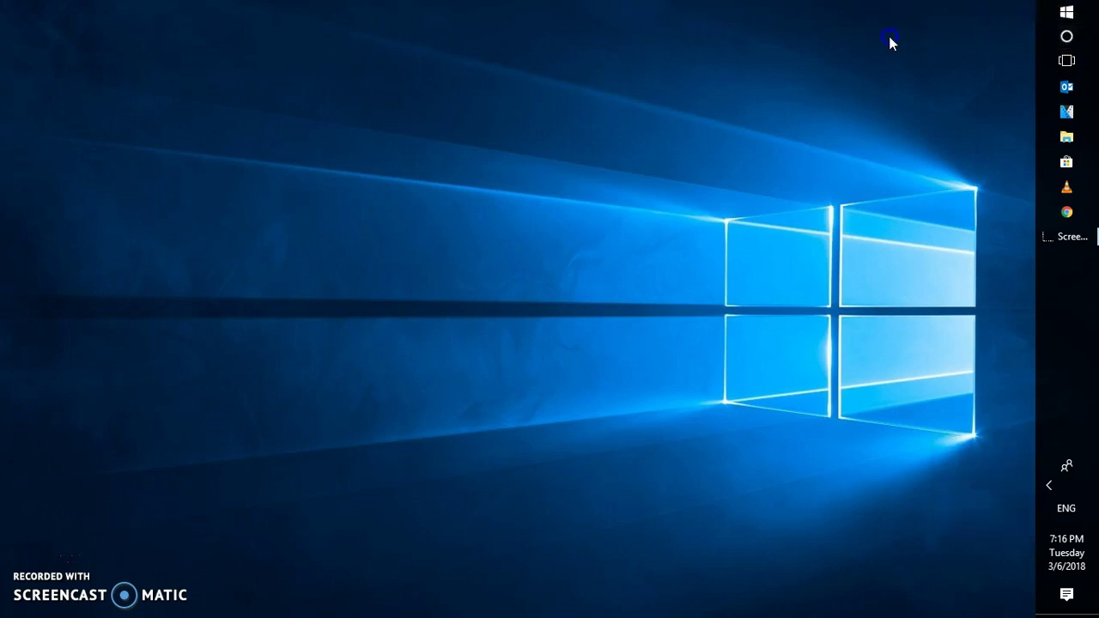
click(1067, 37)
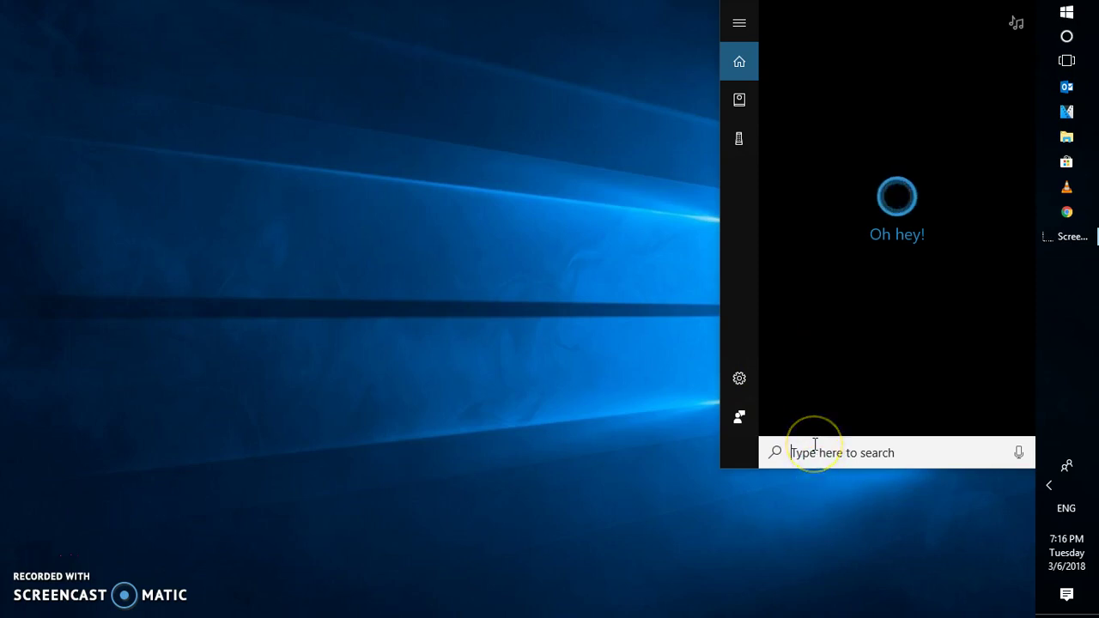
text(T)
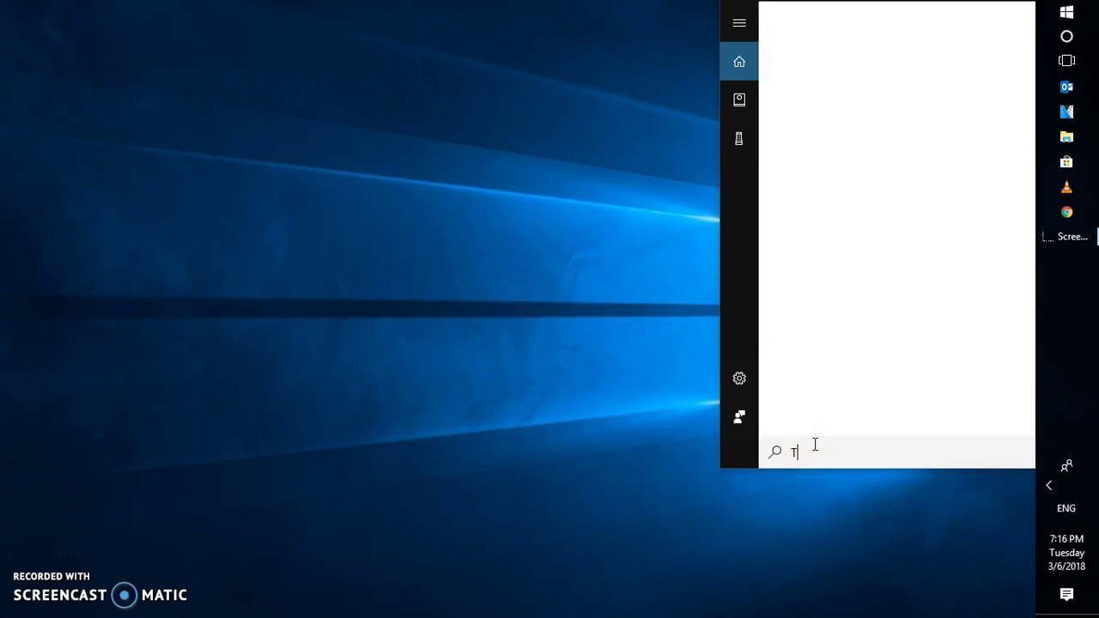
text(roubleshoot)
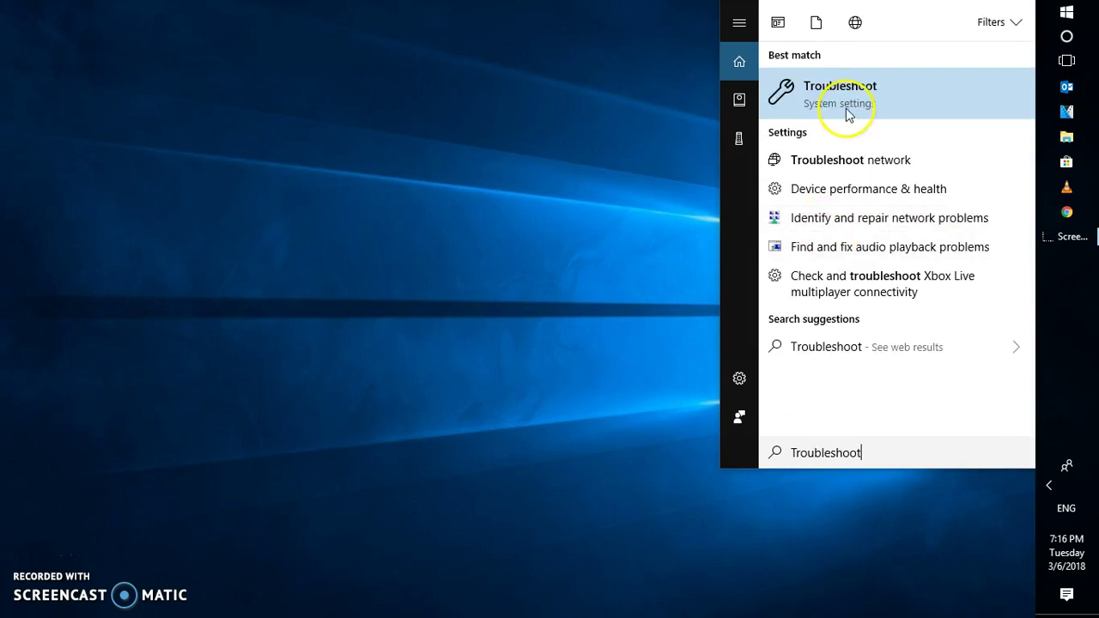
click(848, 103)
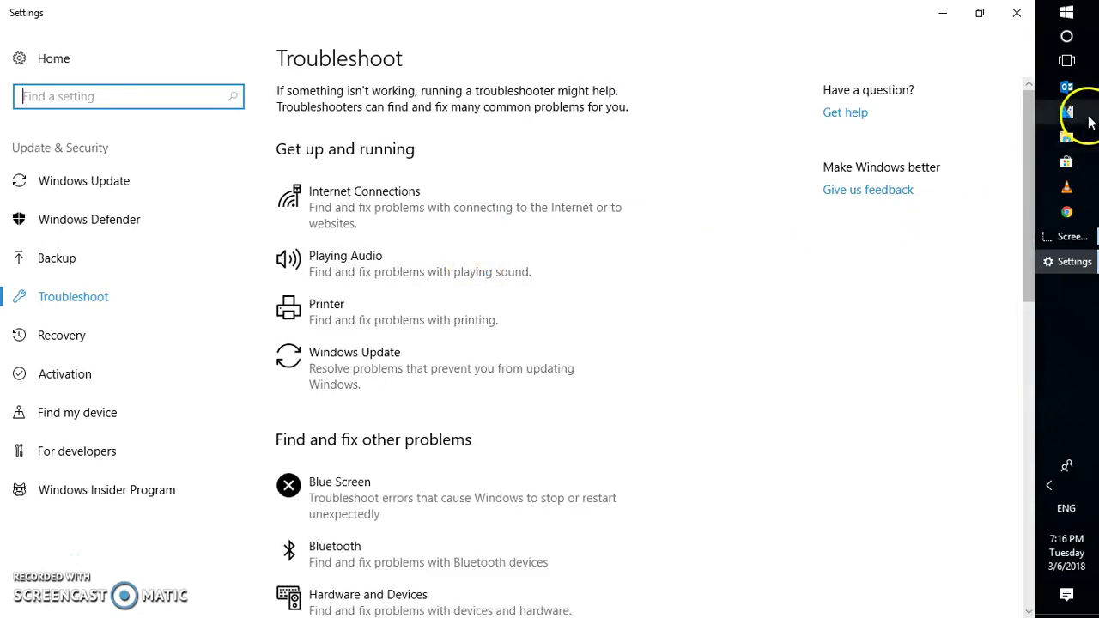
Step: Run the Internet Connections troubleshooter on the connection to the Internet and skip the router or access point instructions
drag(1033, 150, 948, 158)
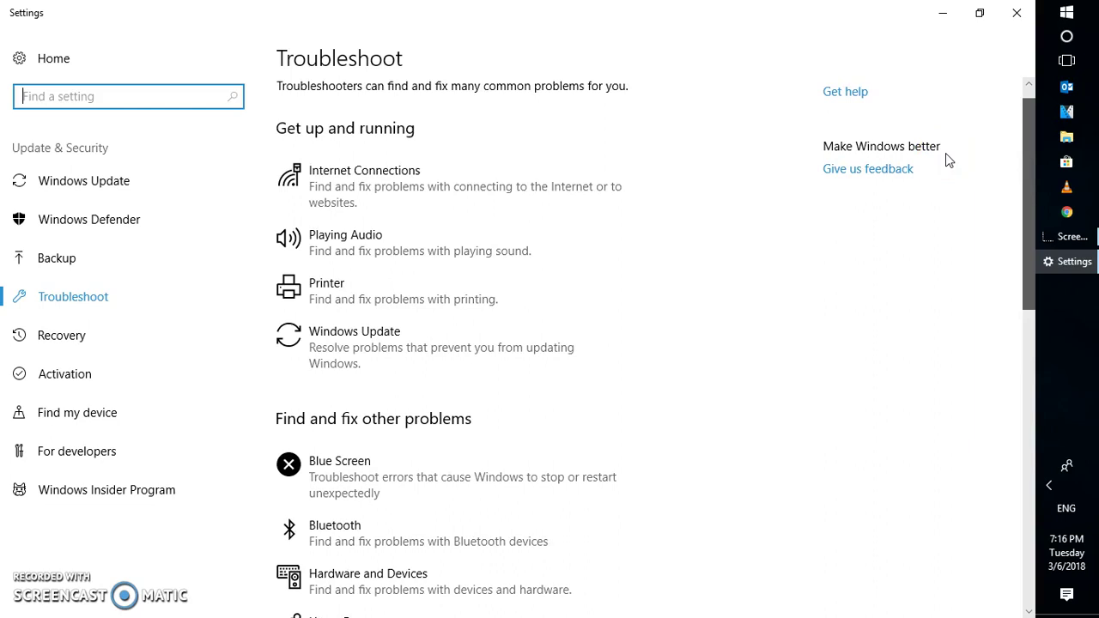
click(367, 213)
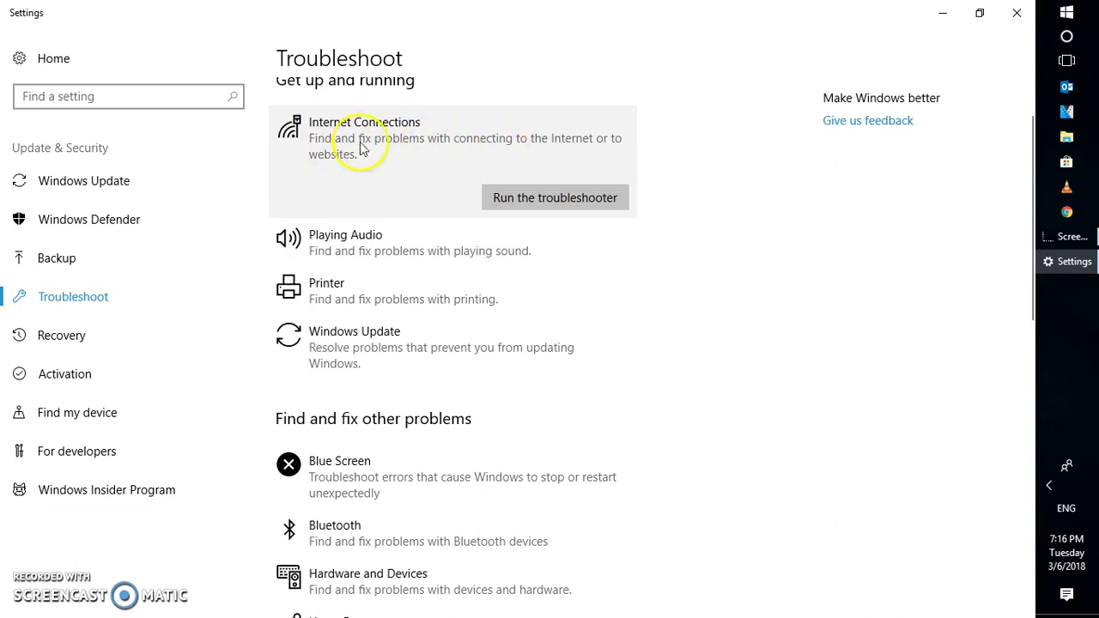
click(572, 199)
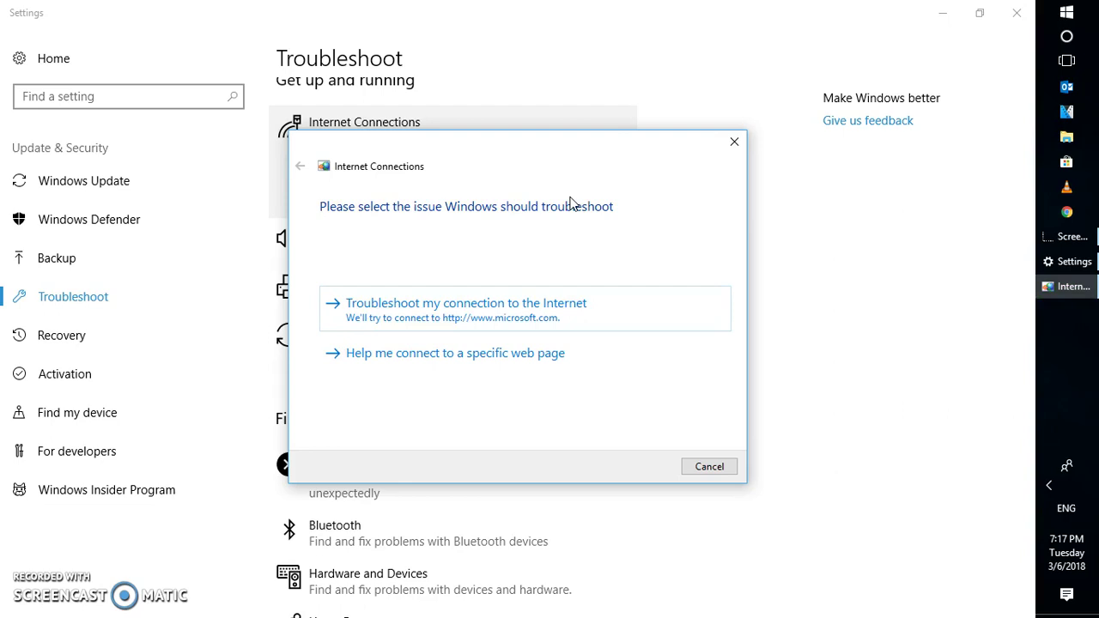
click(440, 320)
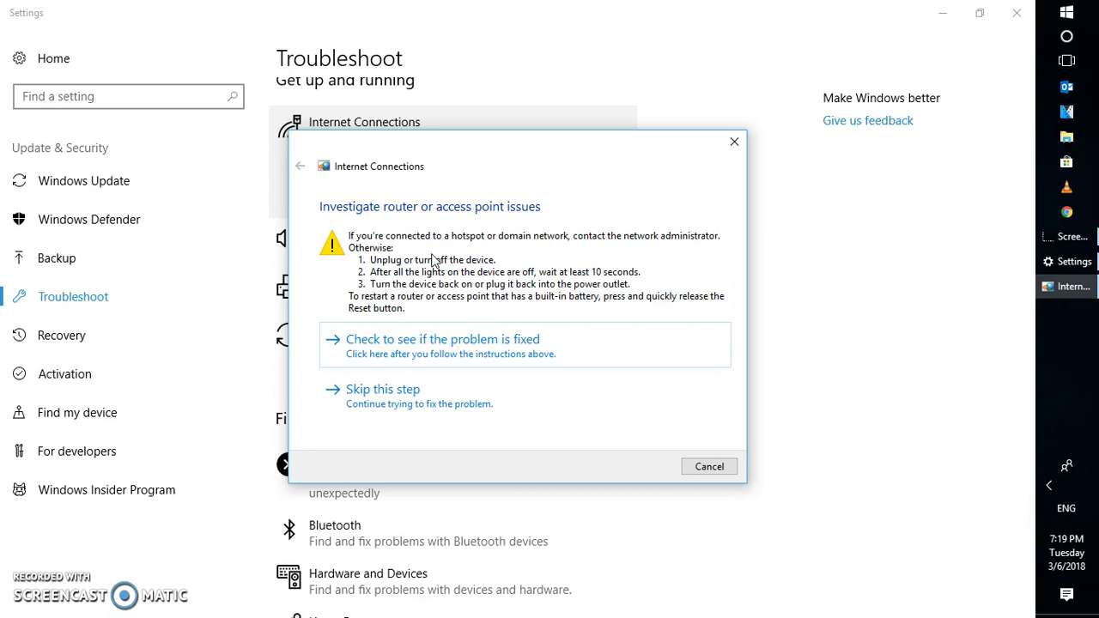
click(431, 287)
click(399, 394)
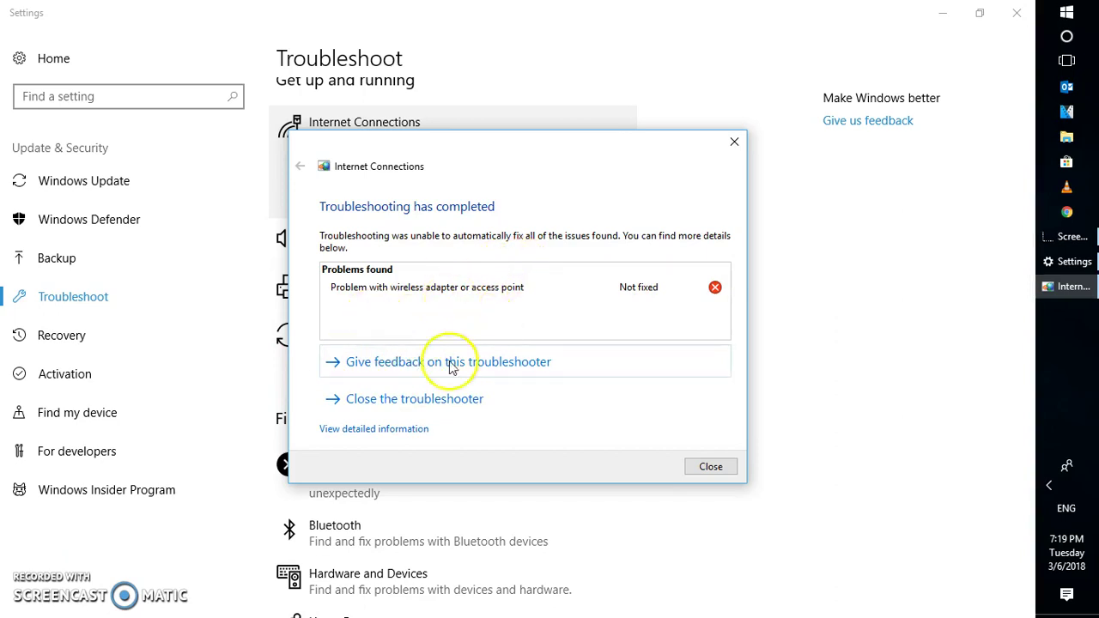
Step: Review the detailed troubleshooting report, including the wireless adapter or access point issue, and close the troubleshooter and Settings
click(386, 430)
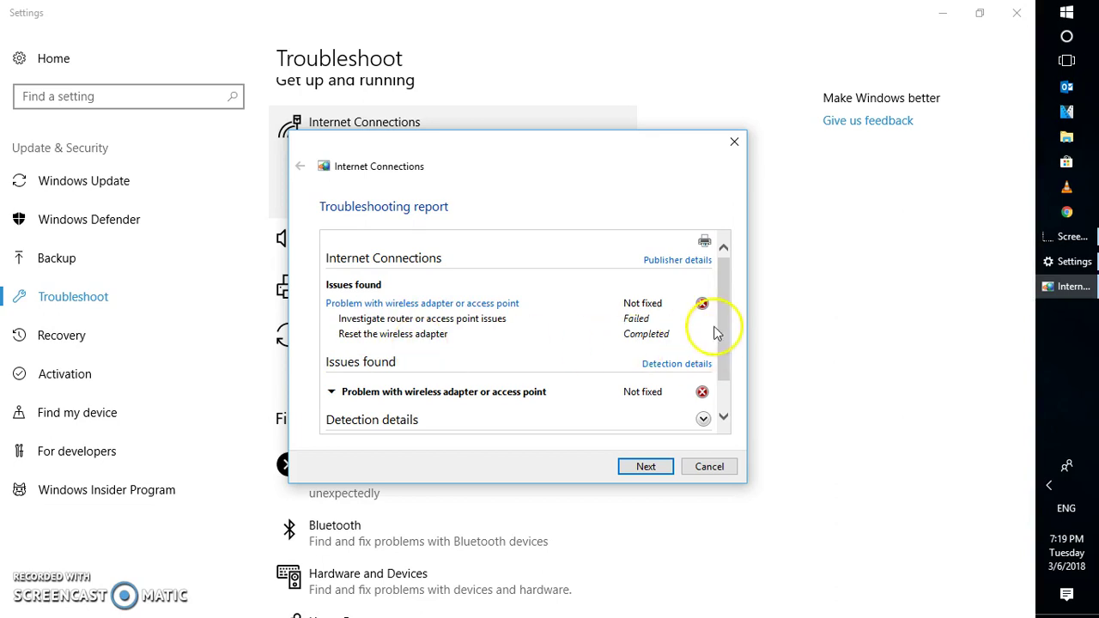
drag(719, 327, 720, 350)
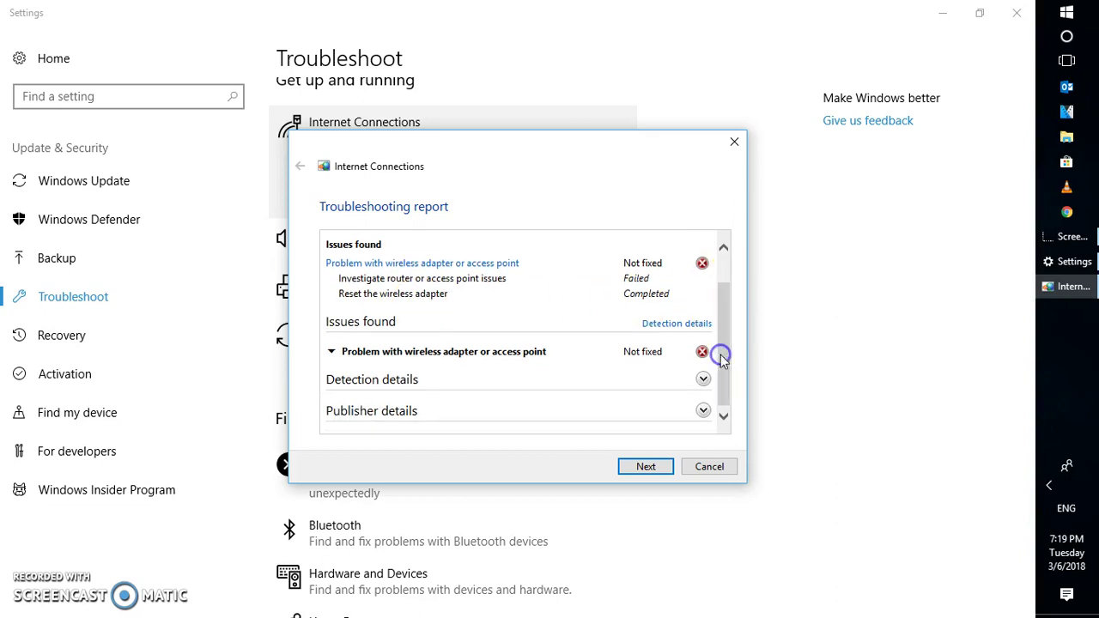
click(333, 356)
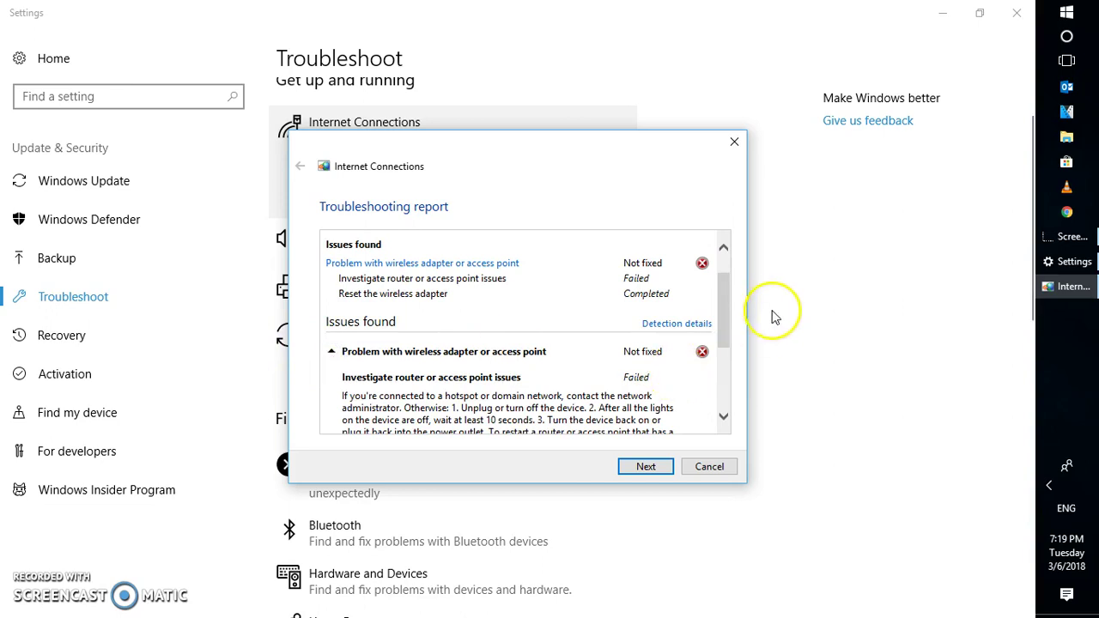
drag(729, 322, 724, 413)
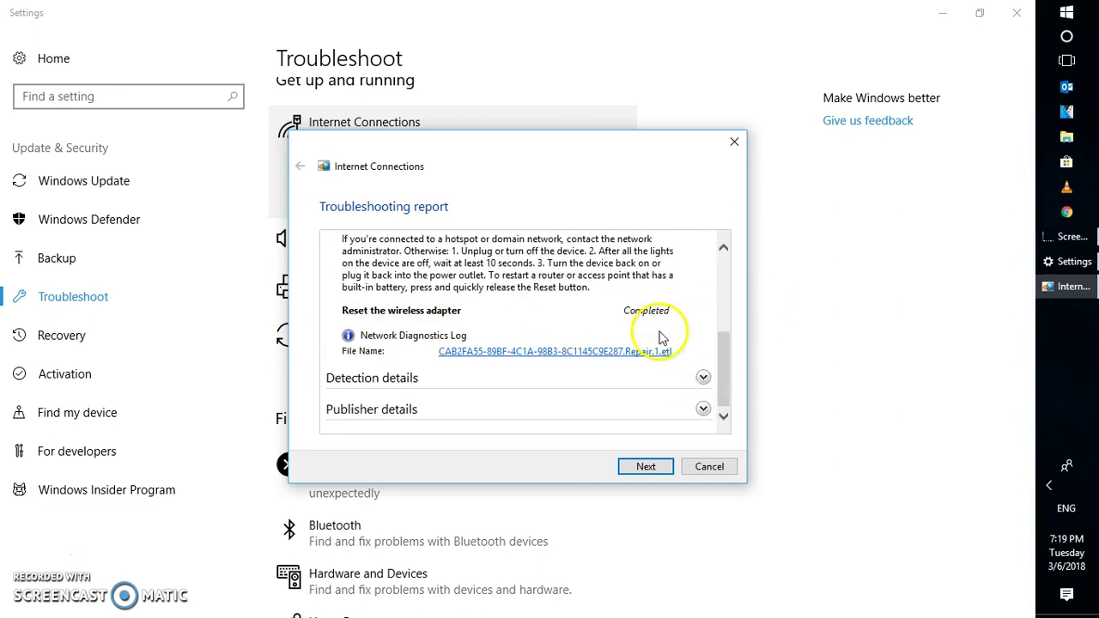
click(739, 140)
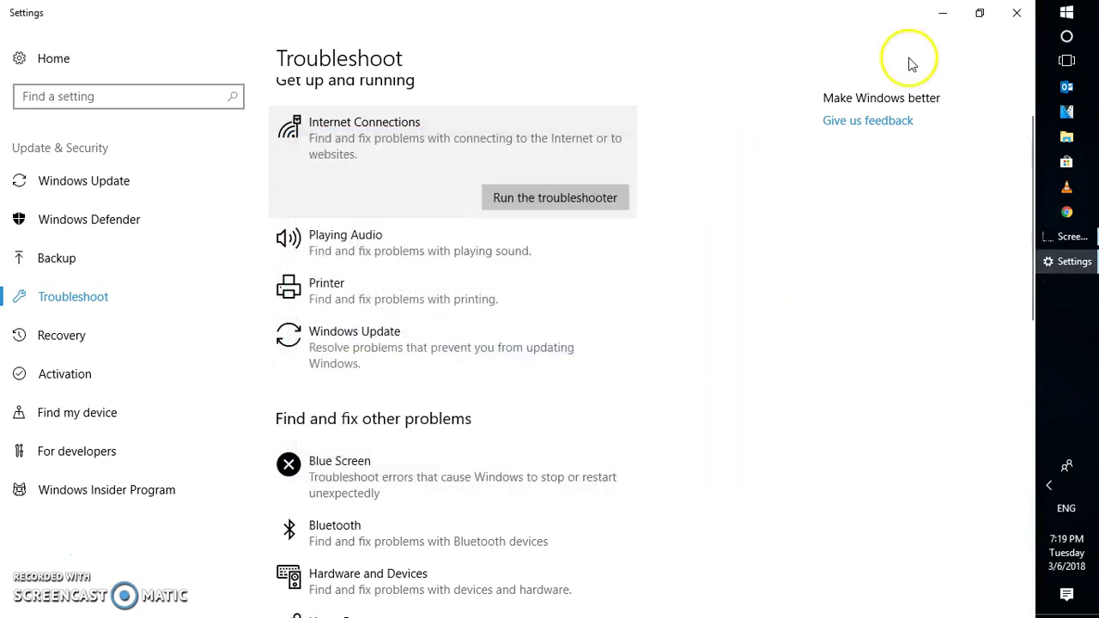
click(1020, 22)
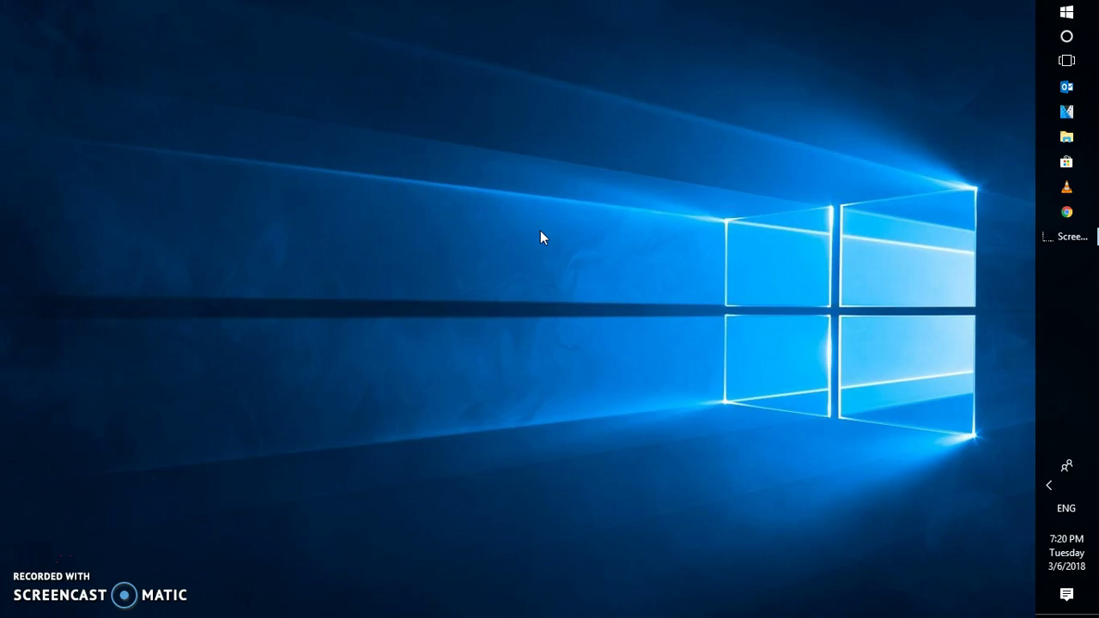
Step: Search Windows for "cmd" and run Command Prompt as administrator
click(1065, 37)
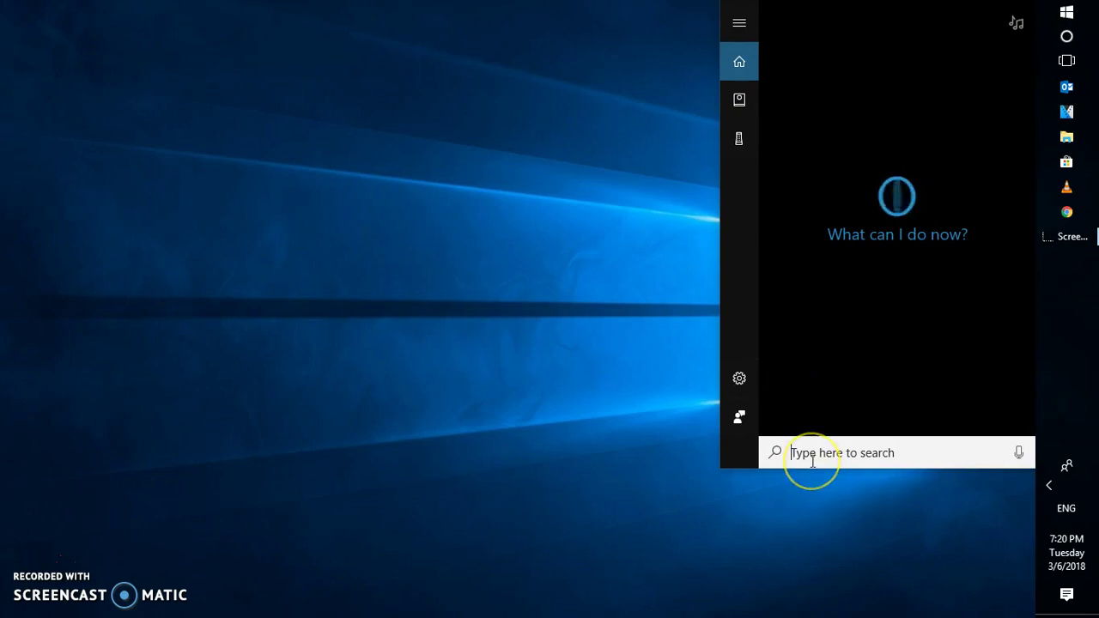
text(cmd)
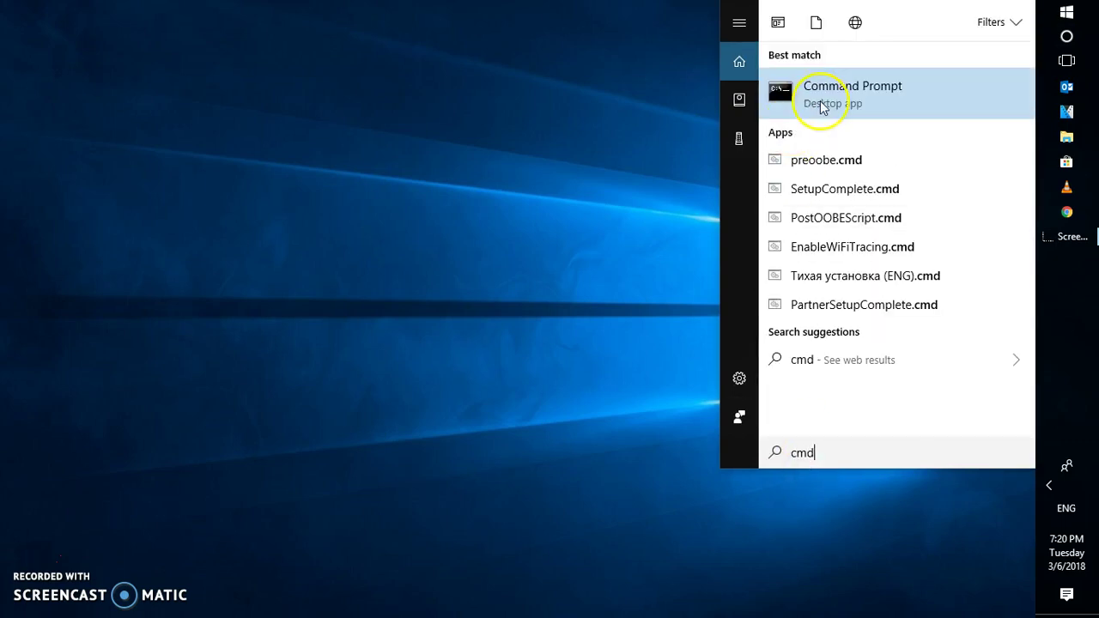
right_click(826, 103)
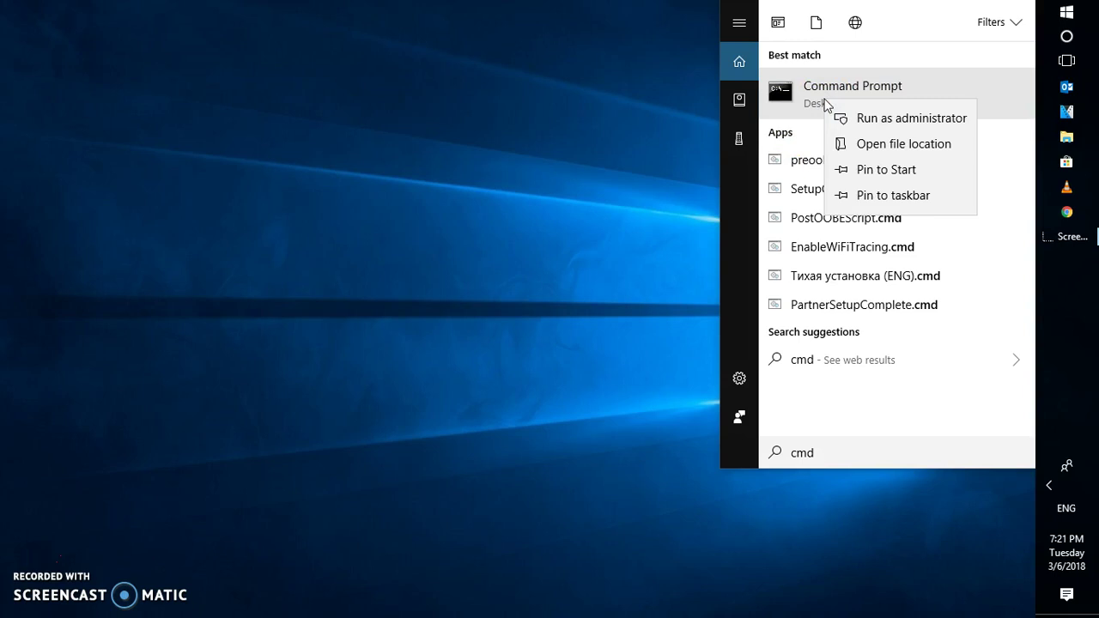
key(Escape)
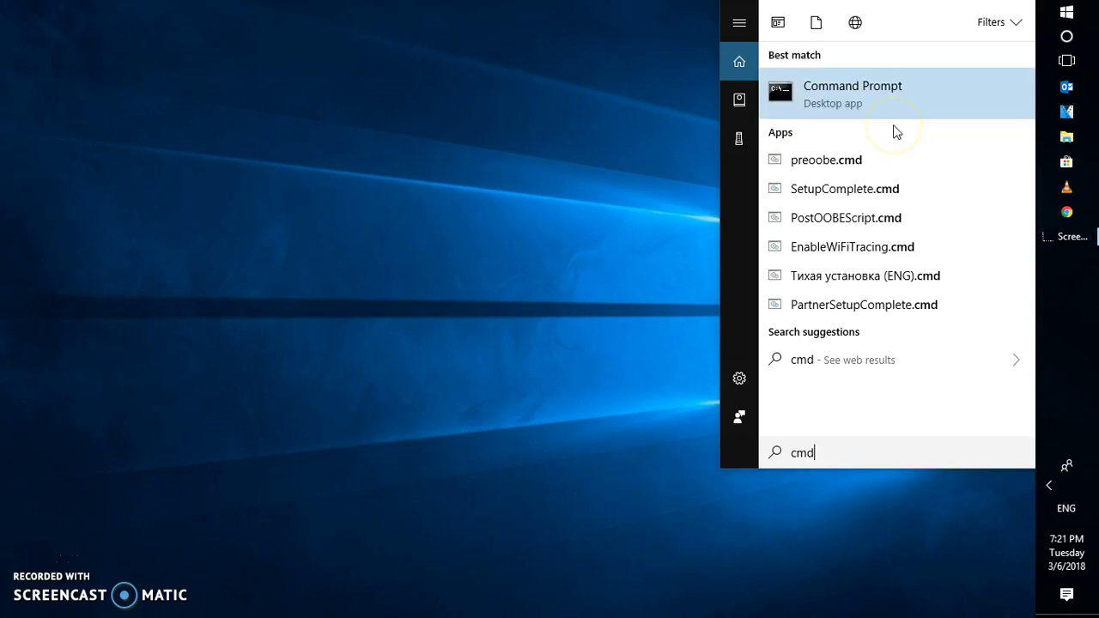
click(566, 318)
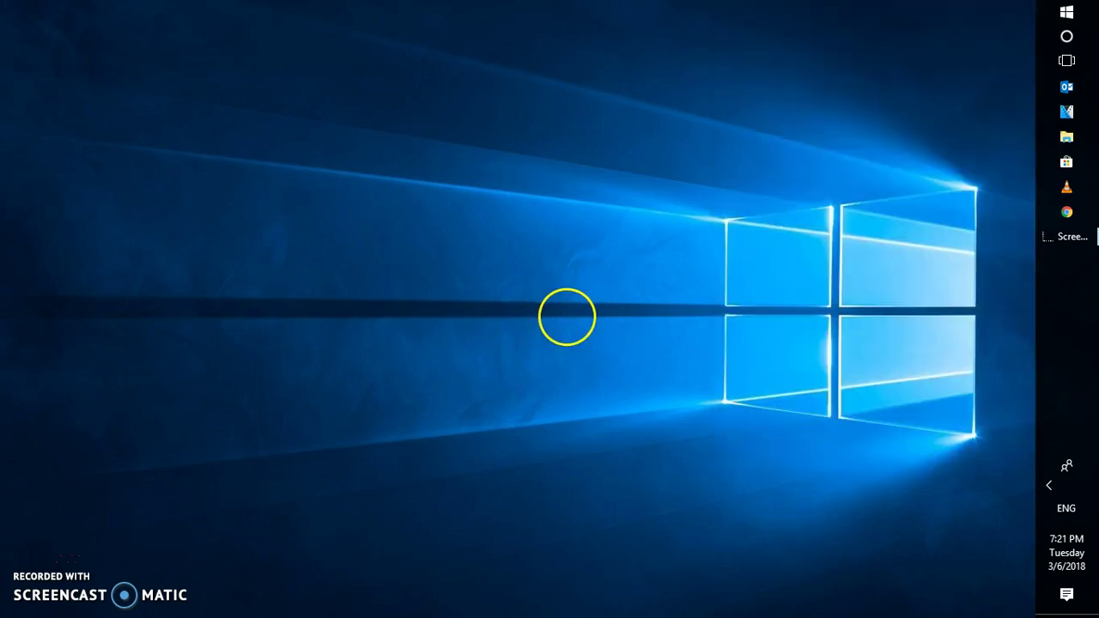
click(463, 407)
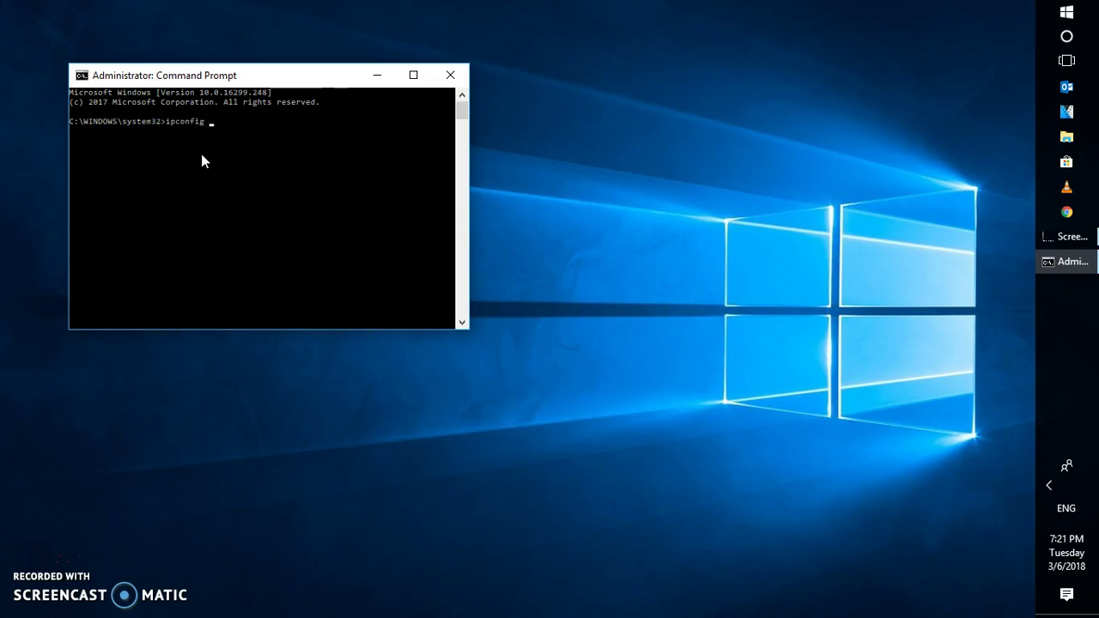
Step: Release and renew the IP address with ipconfig /release and ipconfig /renew, and check the Wi-Fi connection status
text(lease)
key(Return)
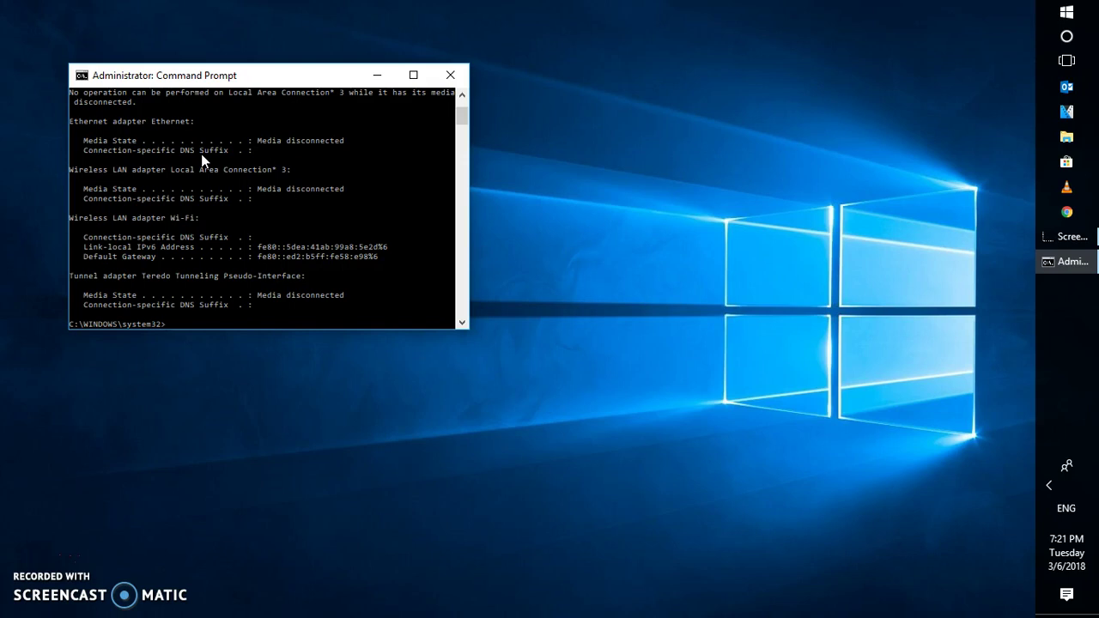
text(ipconfig /renew)
key(Return)
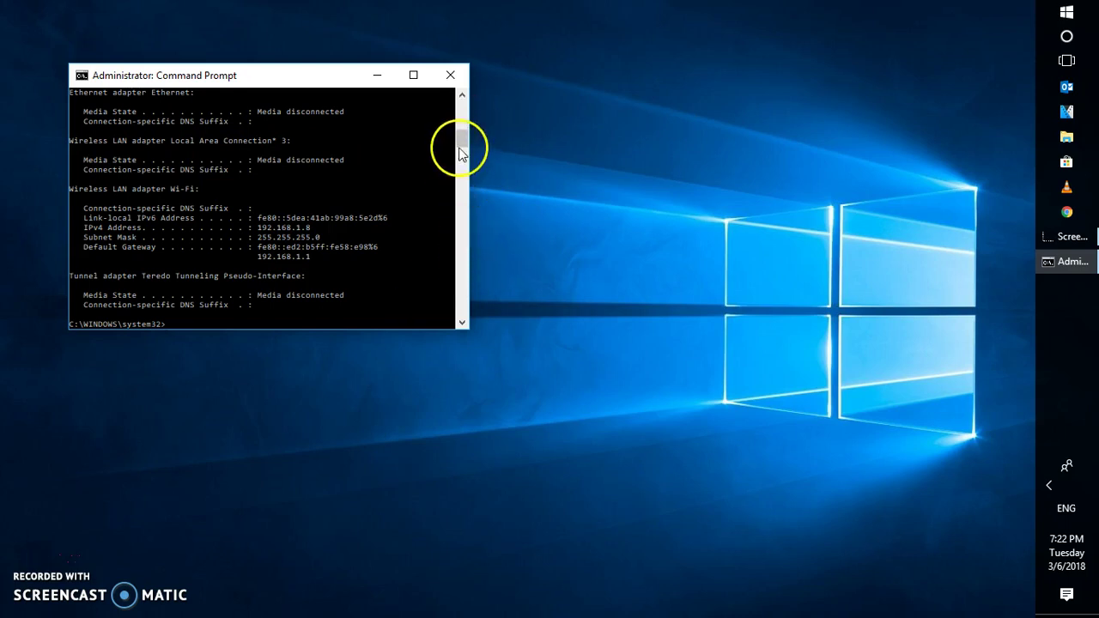
scroll(465, 135, up, 2)
drag(465, 132, 465, 127)
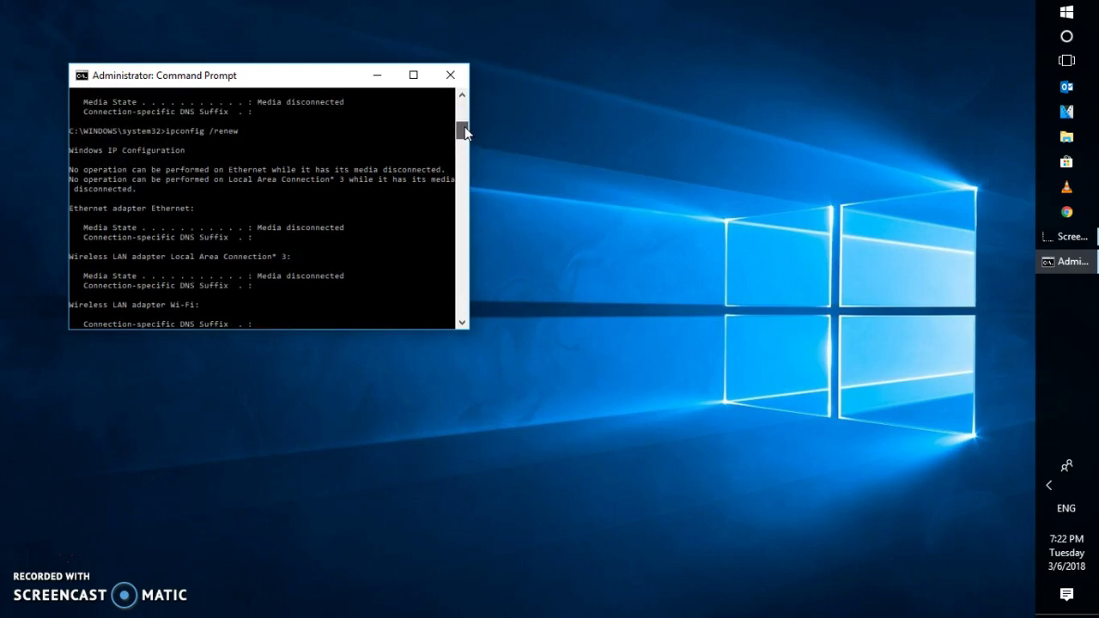
drag(462, 126, 457, 152)
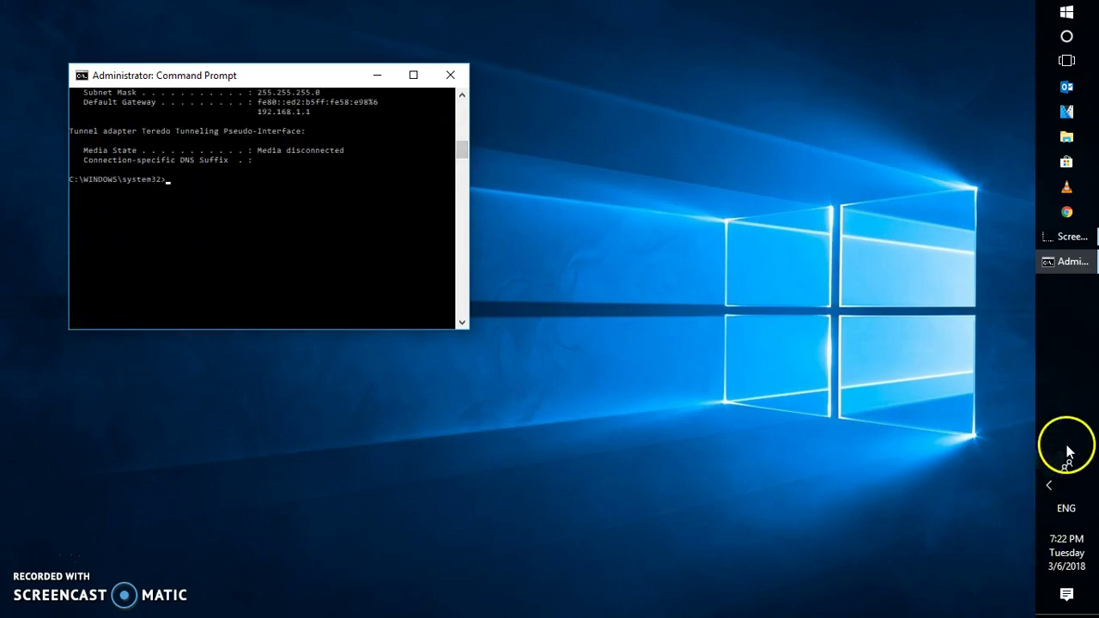
click(1048, 487)
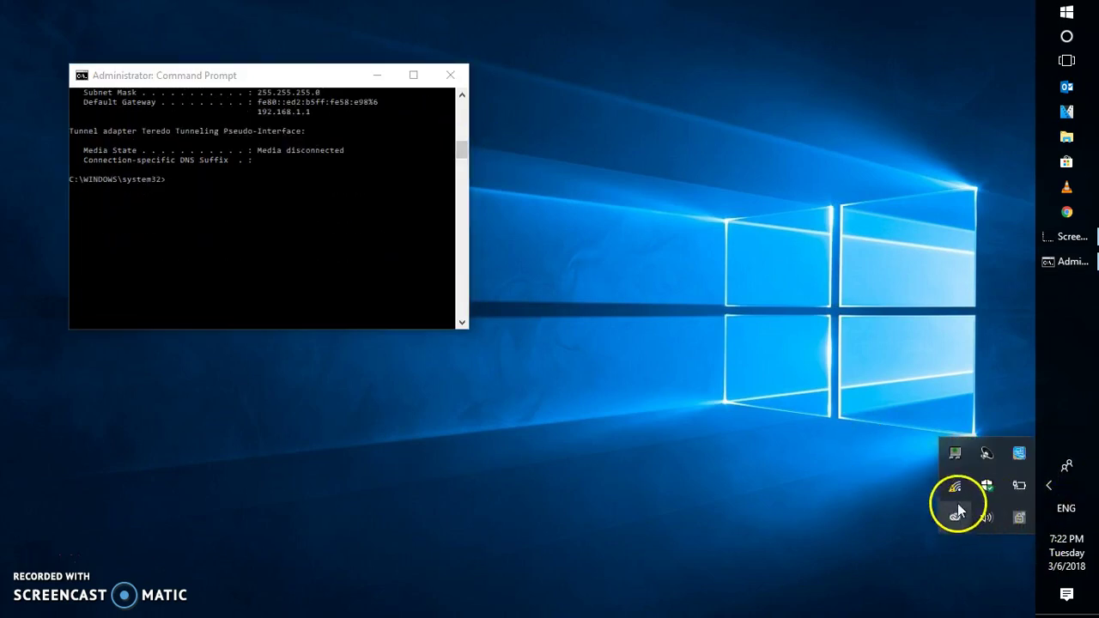
mouse_move(955, 488)
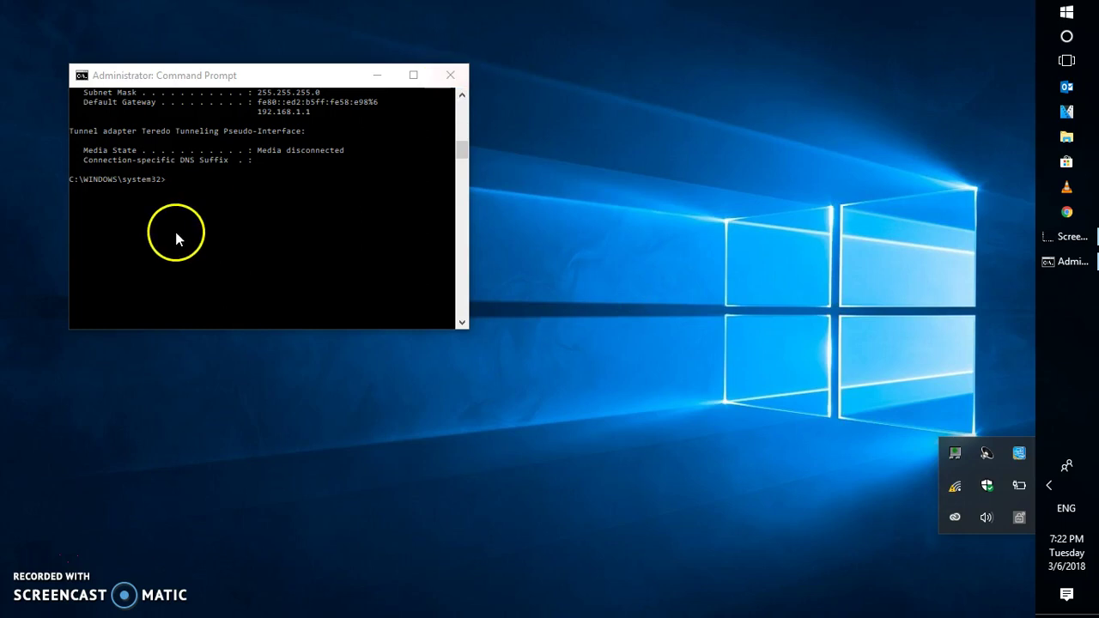
Step: Reset the Winsock catalog with netsh winsock reset and close Command Prompt
click(180, 184)
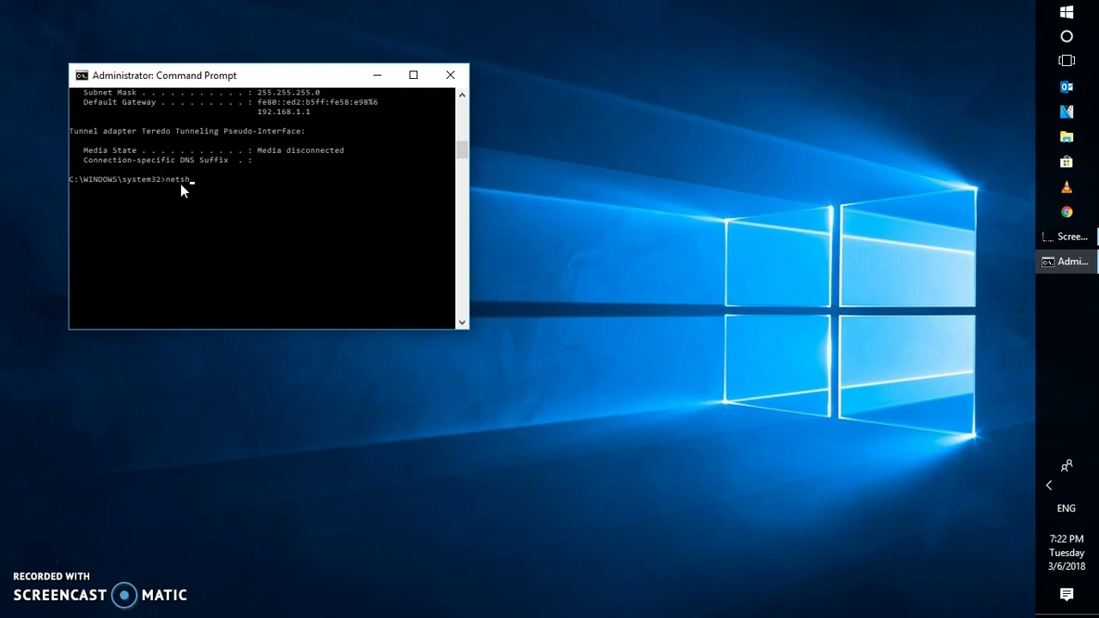
text(winsock reset)
key(Return)
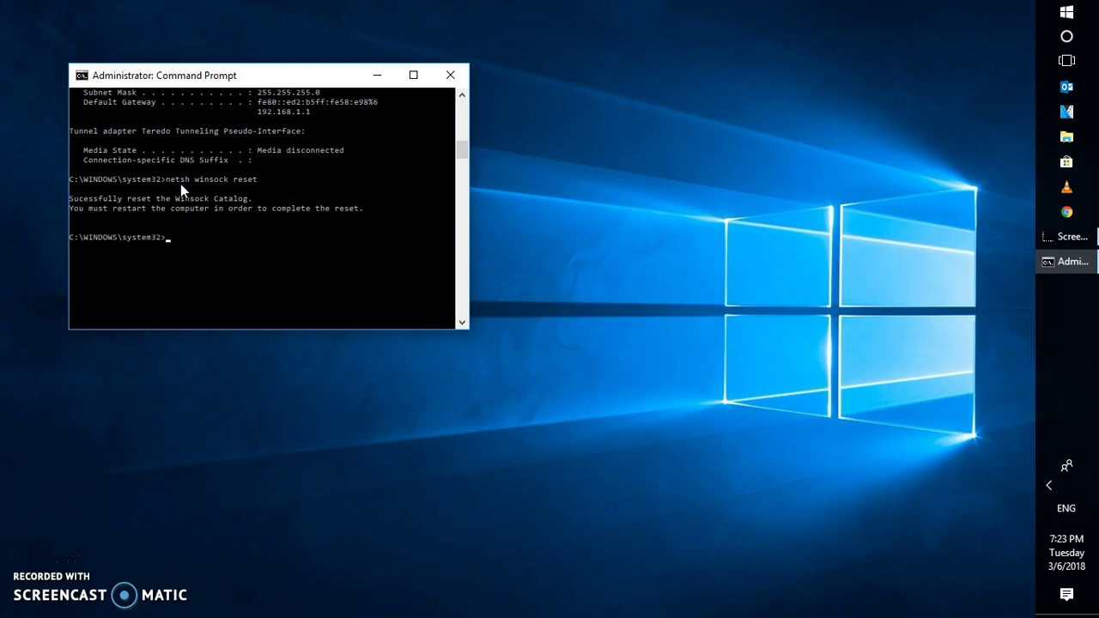
click(461, 84)
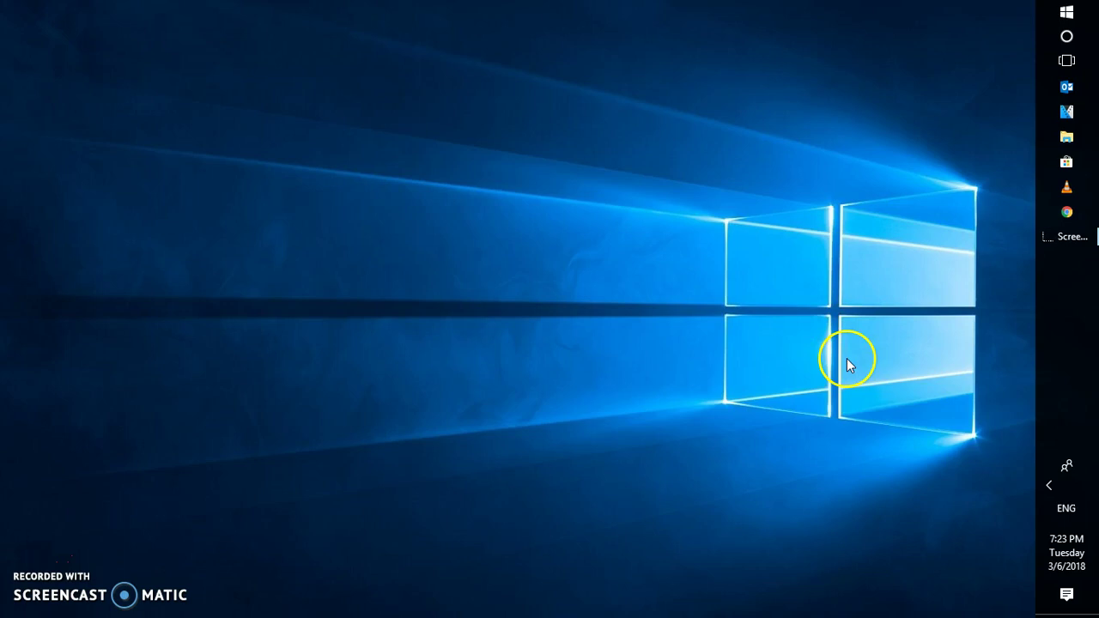
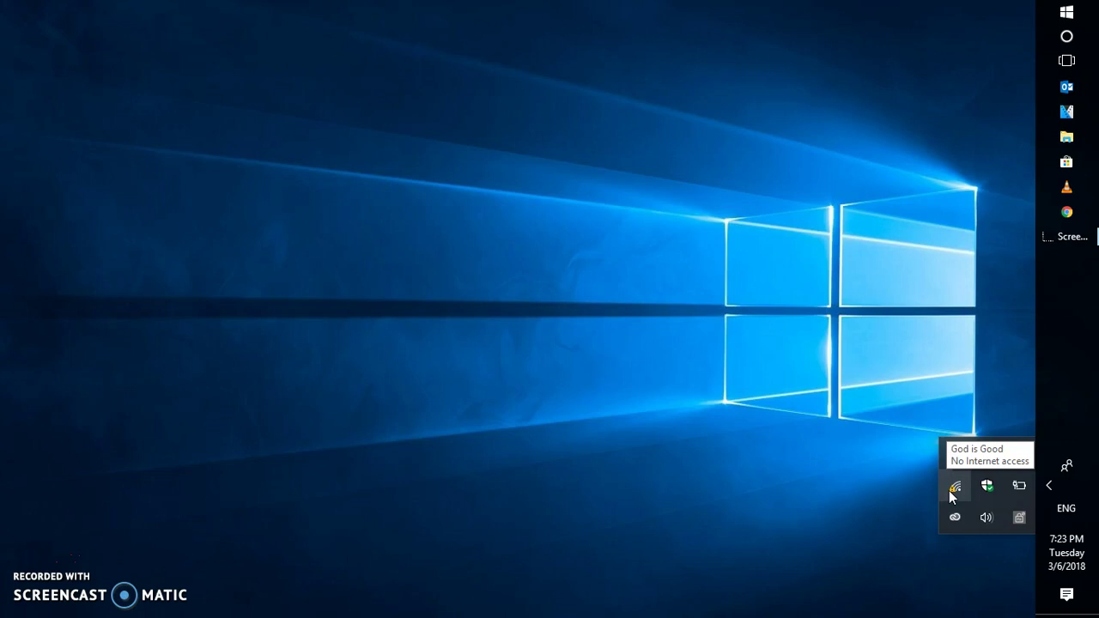
Step: Search Windows for Device Manager and open it
click(790, 329)
click(1052, 71)
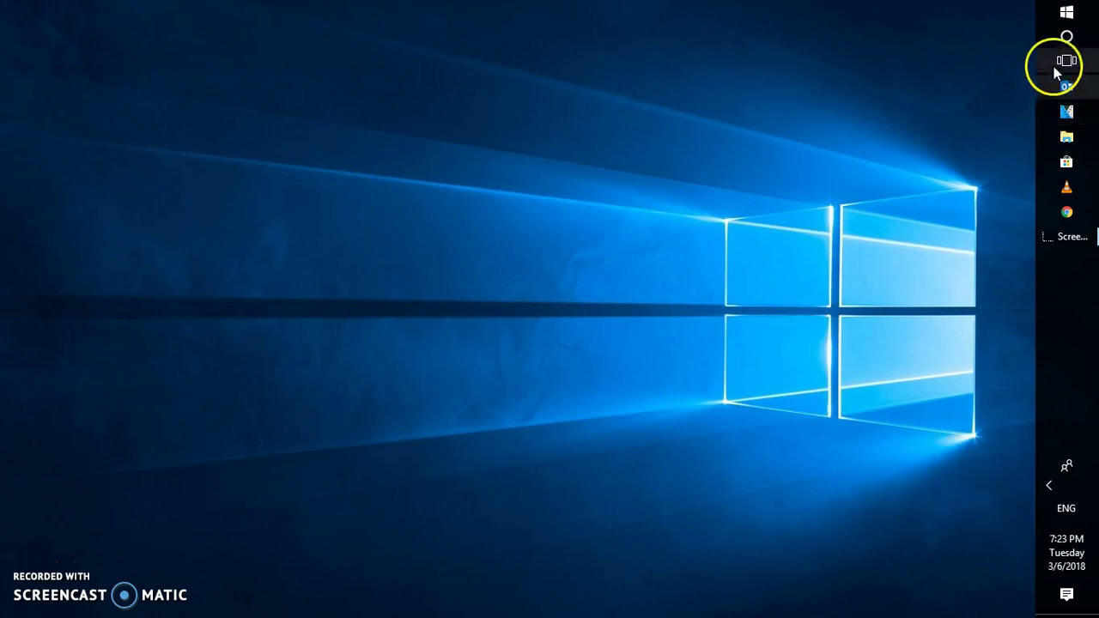
click(1065, 38)
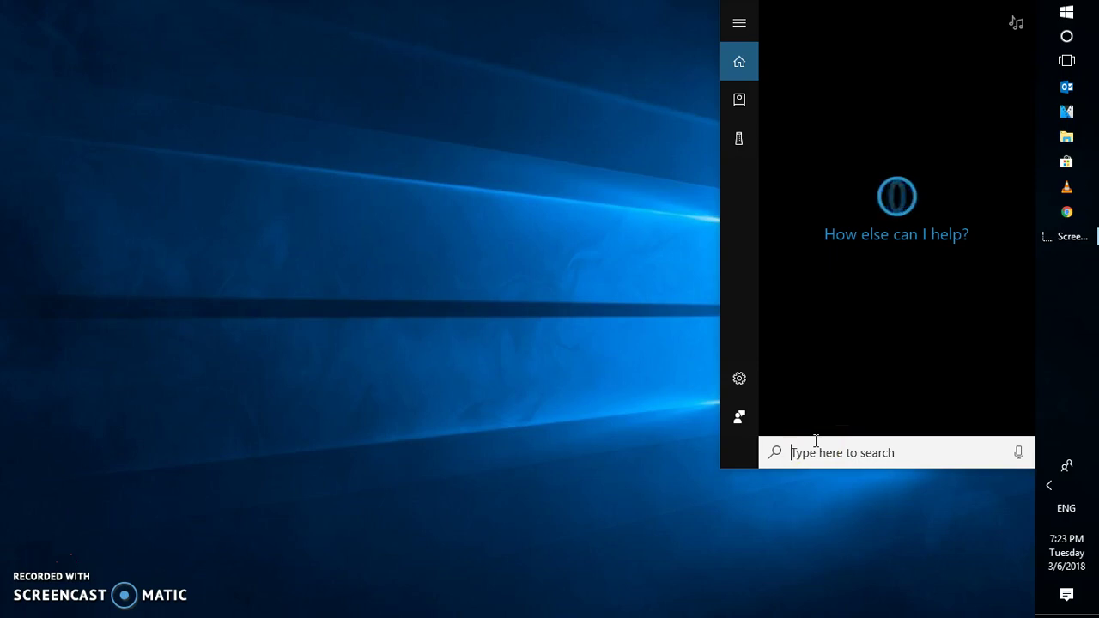
text(devise)
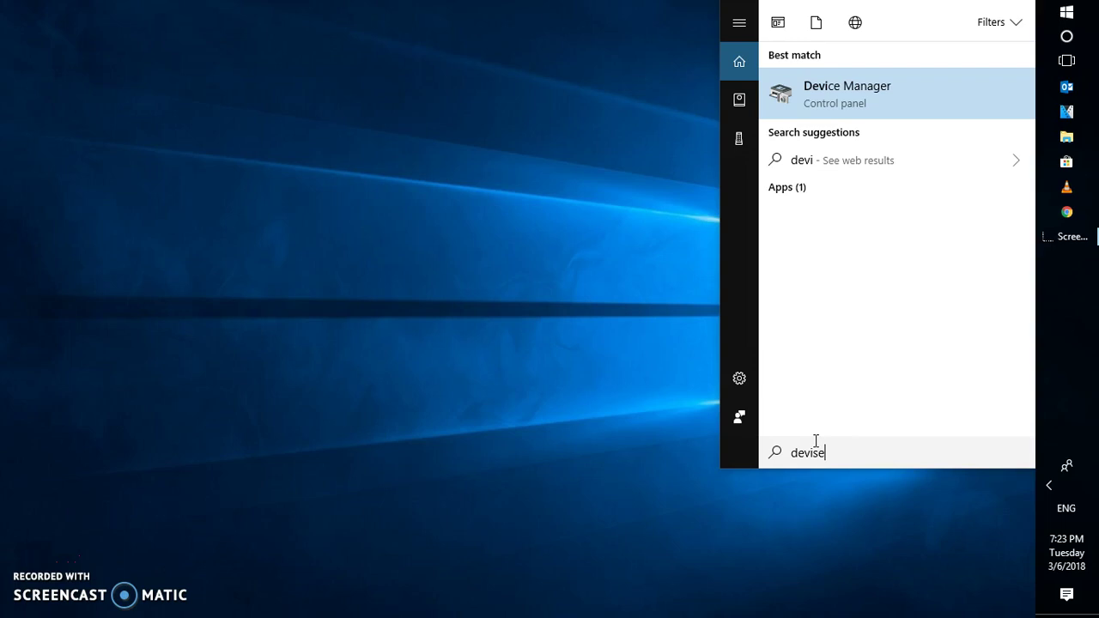
click(829, 92)
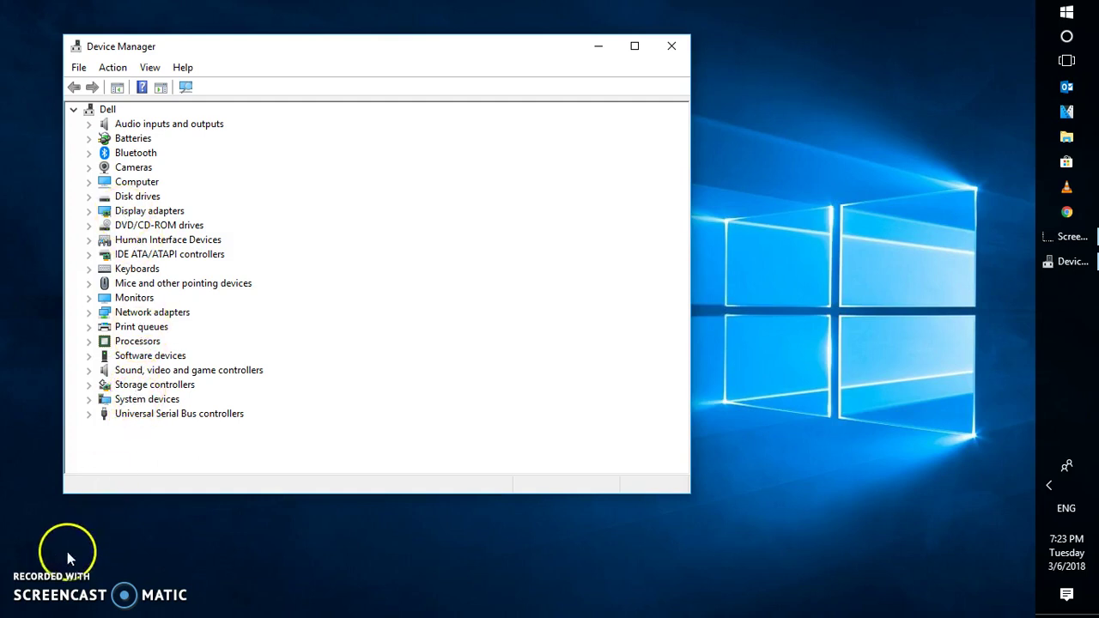
Step: Uninstall the Dell Wireless 1705 802.11b/g/n (2.4GHZ) device under Network adapters and confirm the removal
double_click(152, 311)
click(171, 333)
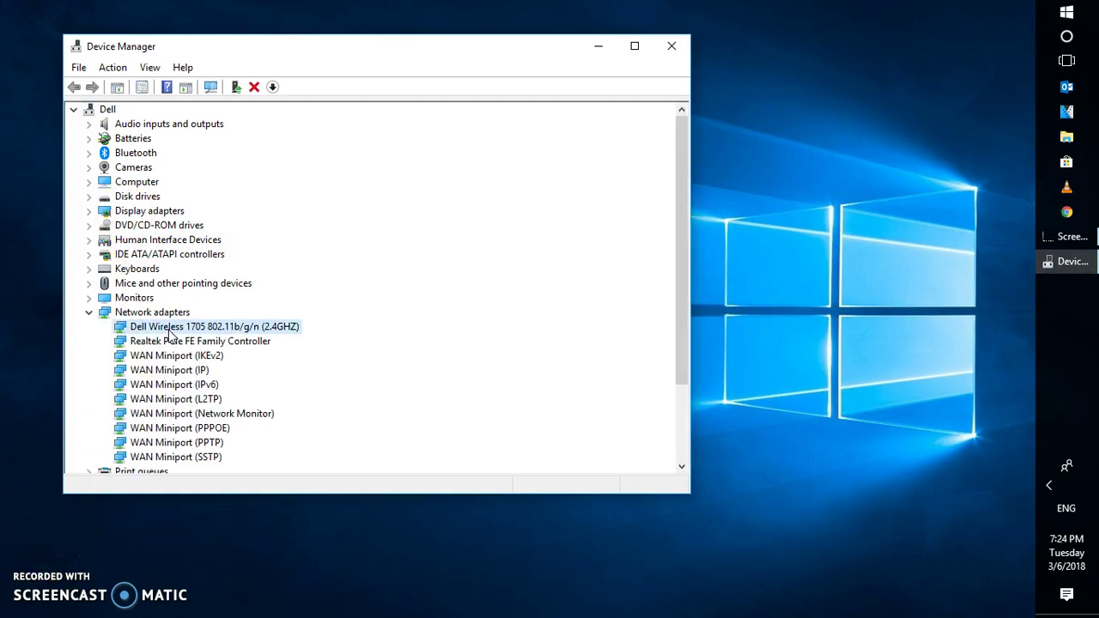
right_click(170, 333)
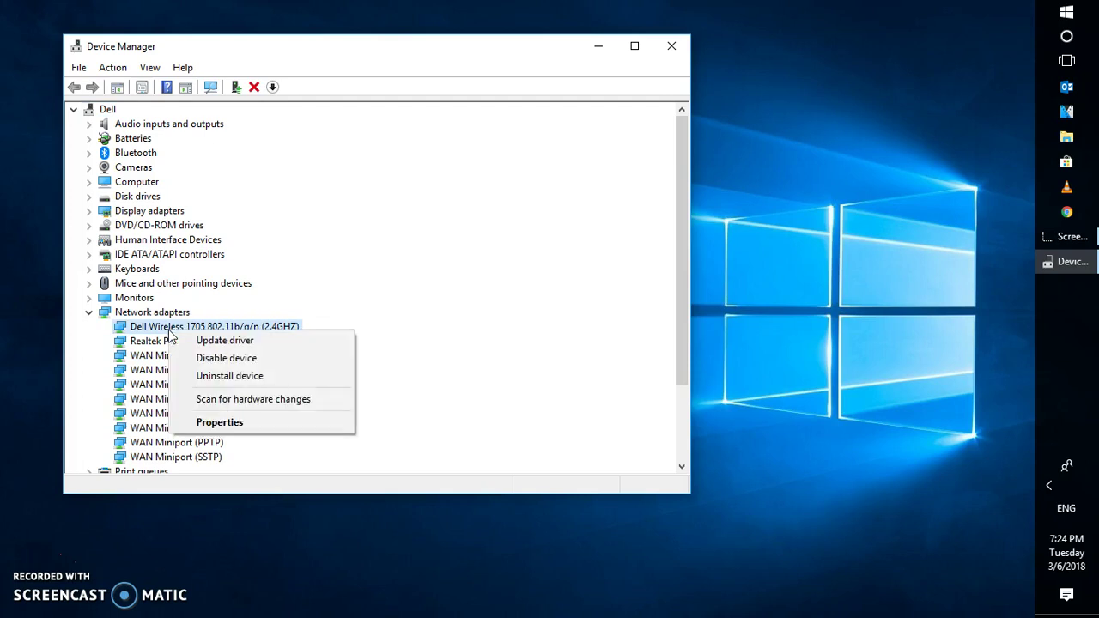
click(229, 378)
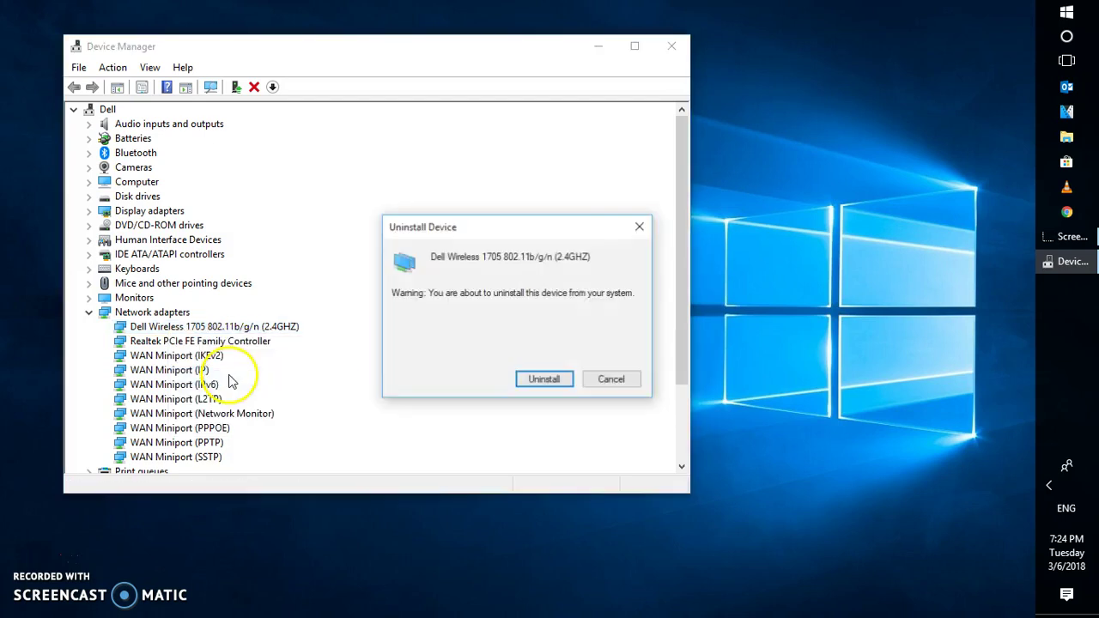
click(545, 379)
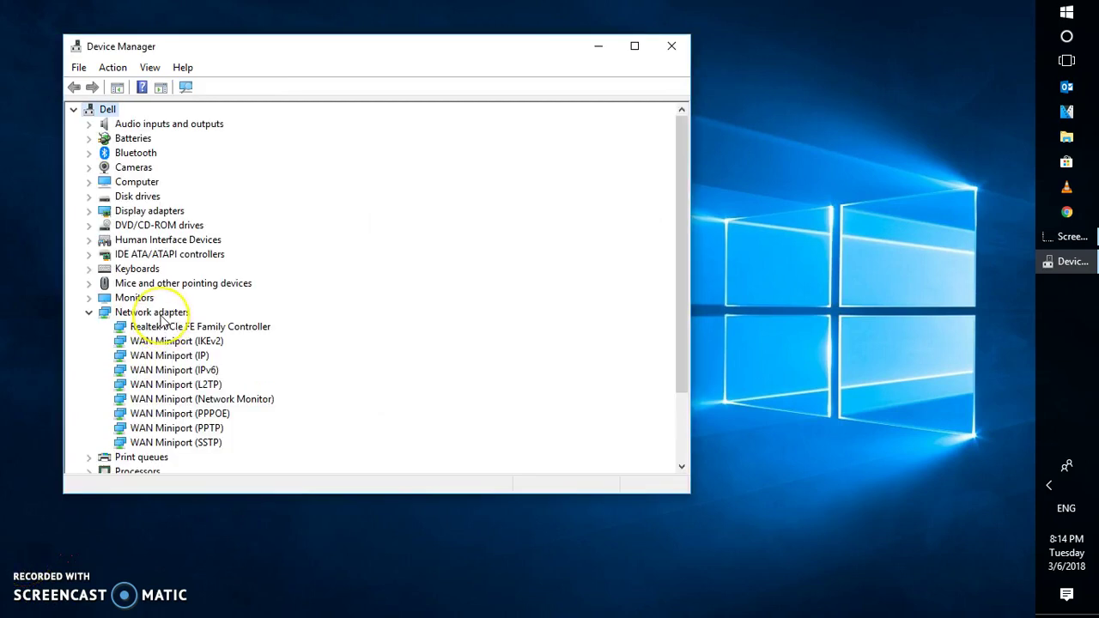
Step: Scan the Network adapters category for hardware changes to reinstall the wireless adapter
click(162, 314)
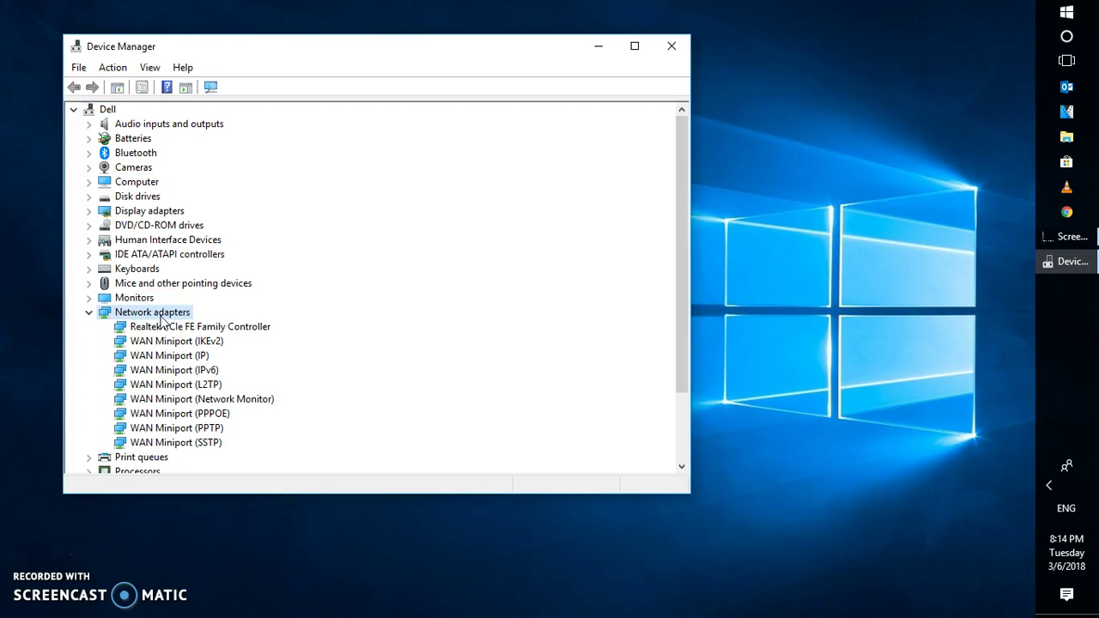
right_click(160, 318)
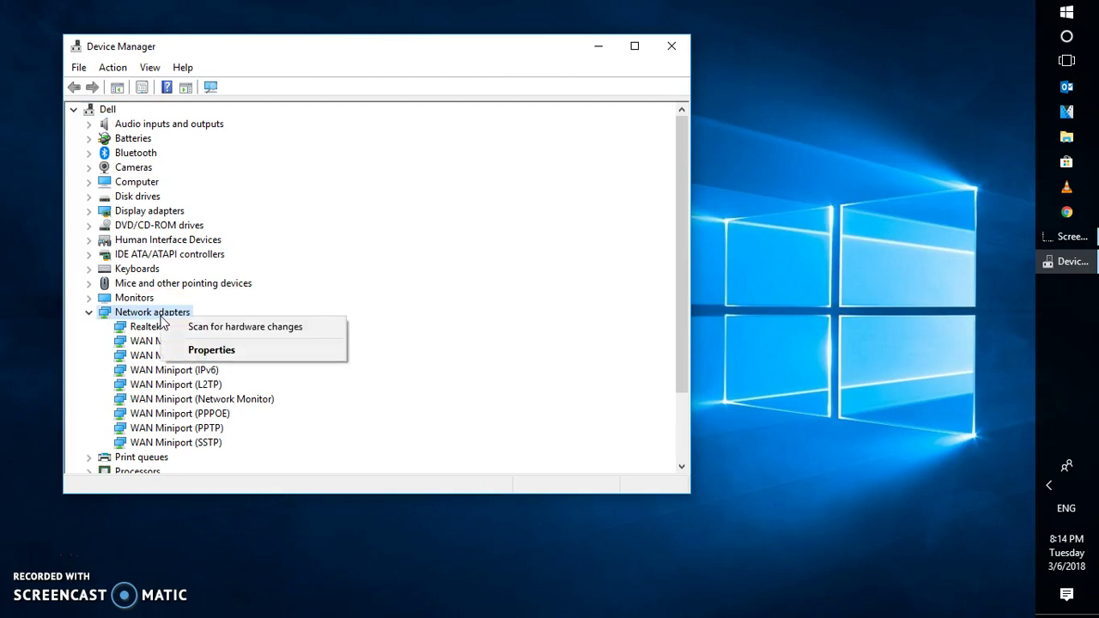
click(242, 335)
Step: Run a driver update for the Dell Wireless 1705 adapter and continue the search for updated drivers on Windows Update
click(234, 329)
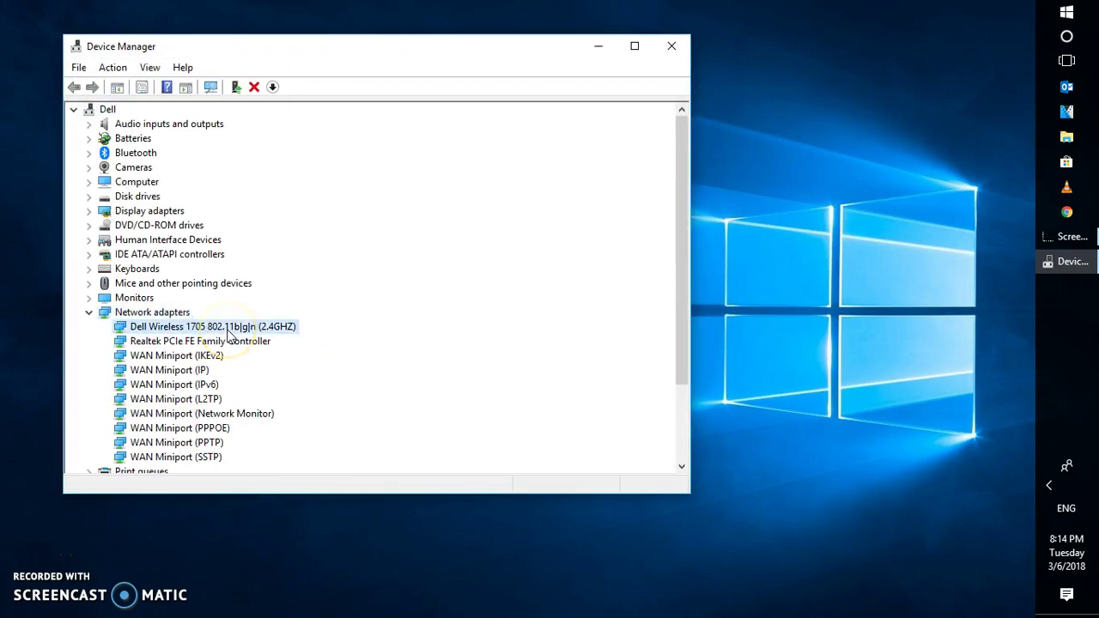
right_click(229, 333)
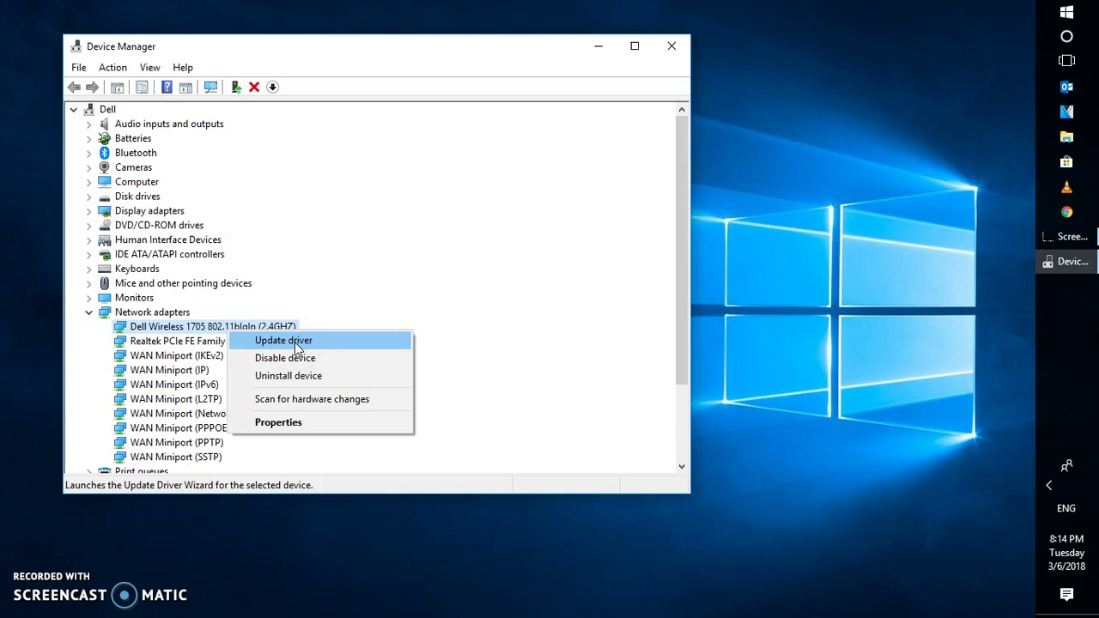
click(295, 342)
click(283, 236)
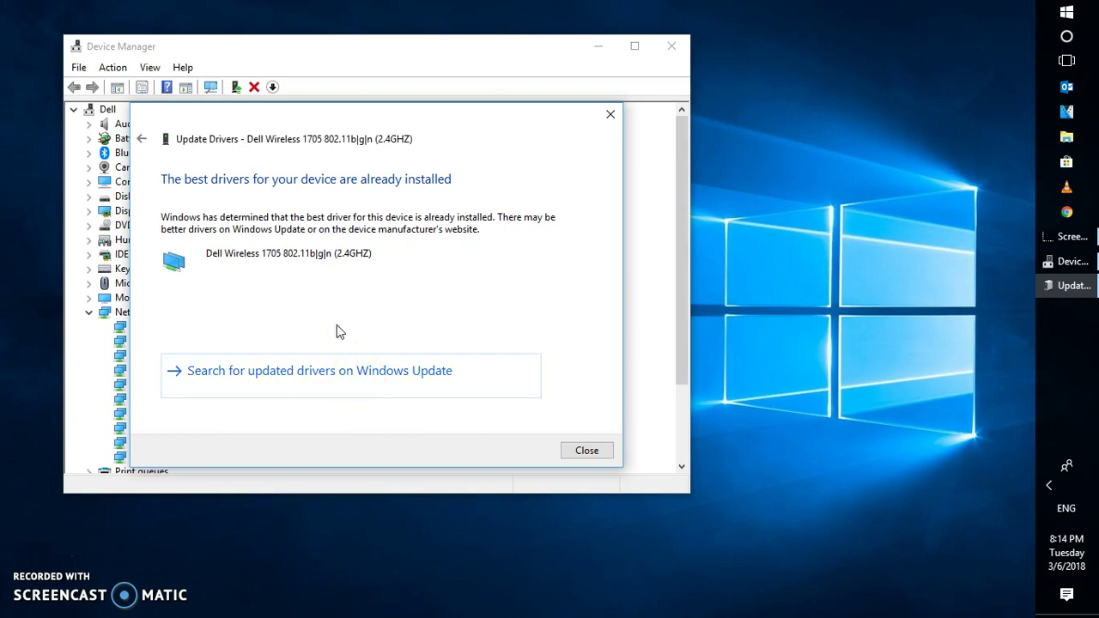
click(293, 382)
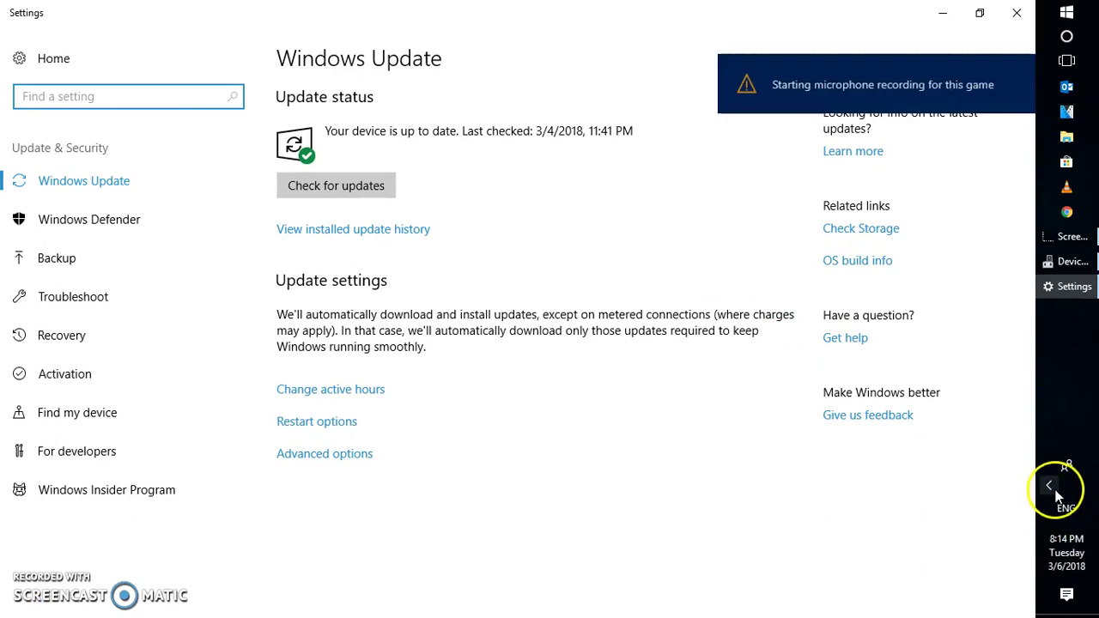
Step: Connect to the "God is Good" Wi-Fi network by entering its network security key, and allow the PC to be discoverable on it
click(1052, 487)
click(957, 488)
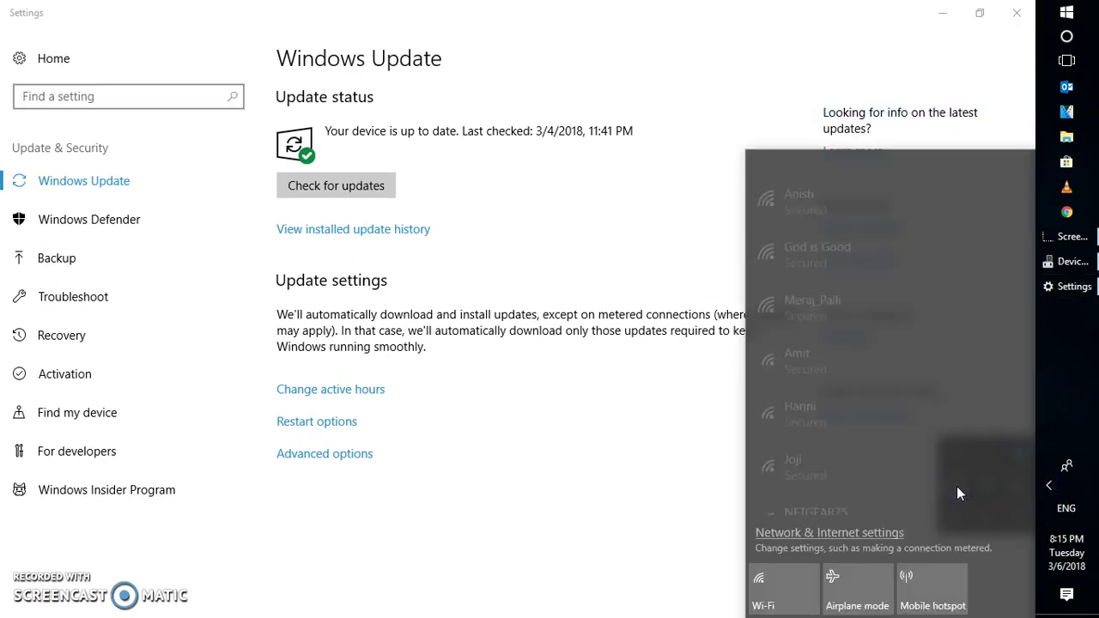
click(838, 232)
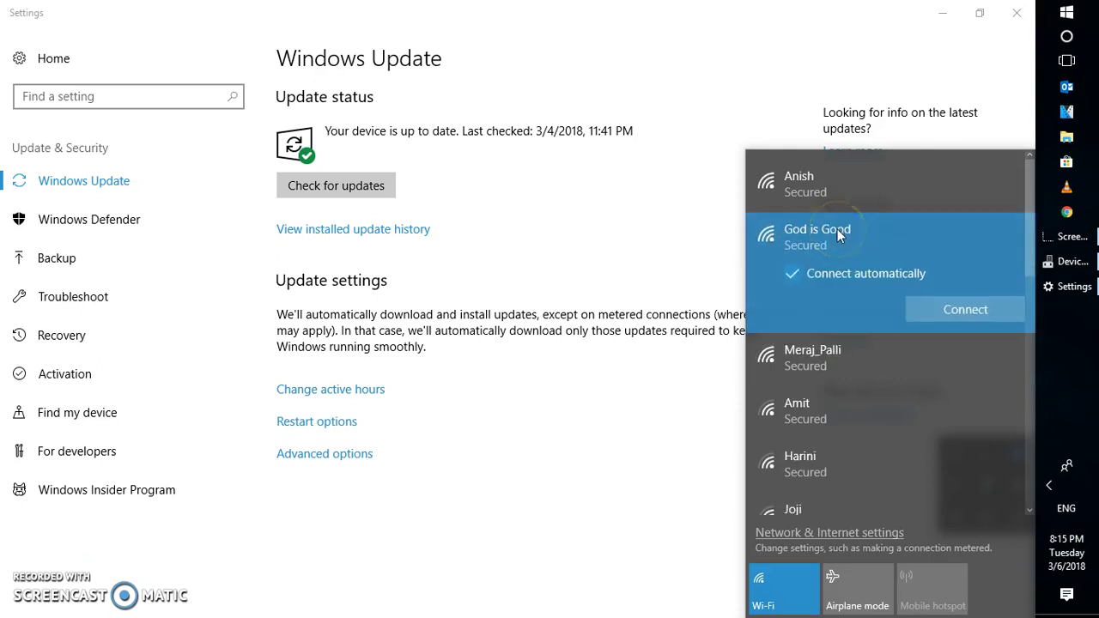
click(960, 316)
click(774, 293)
text(•••)
key(BackSpace)
key(BackSpace)
key(BackSpace)
text(••••••••••)
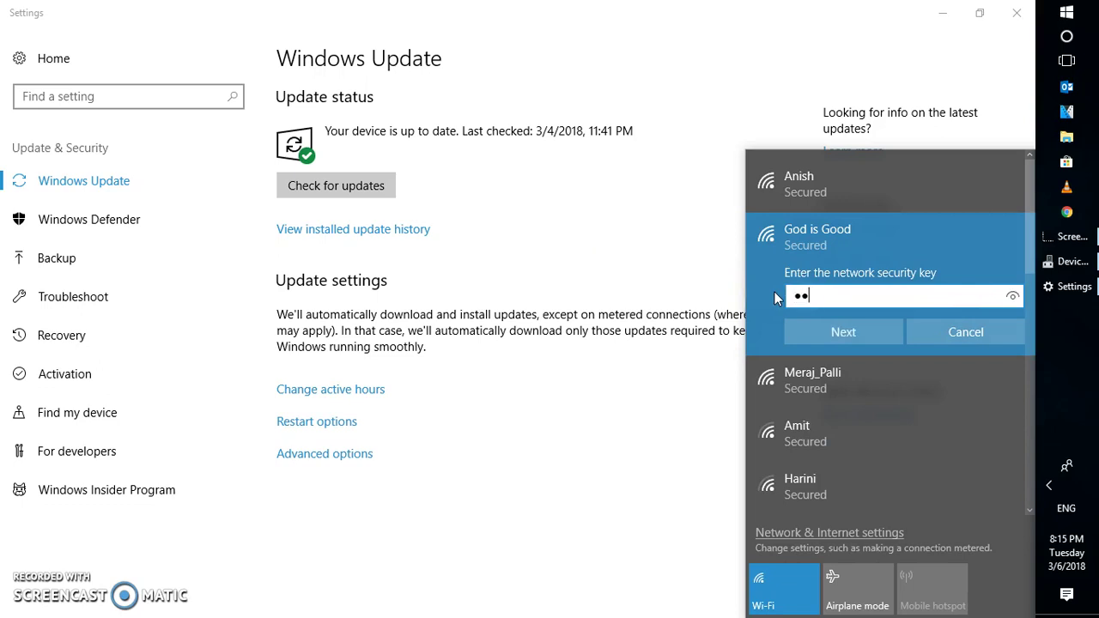
text(••••)
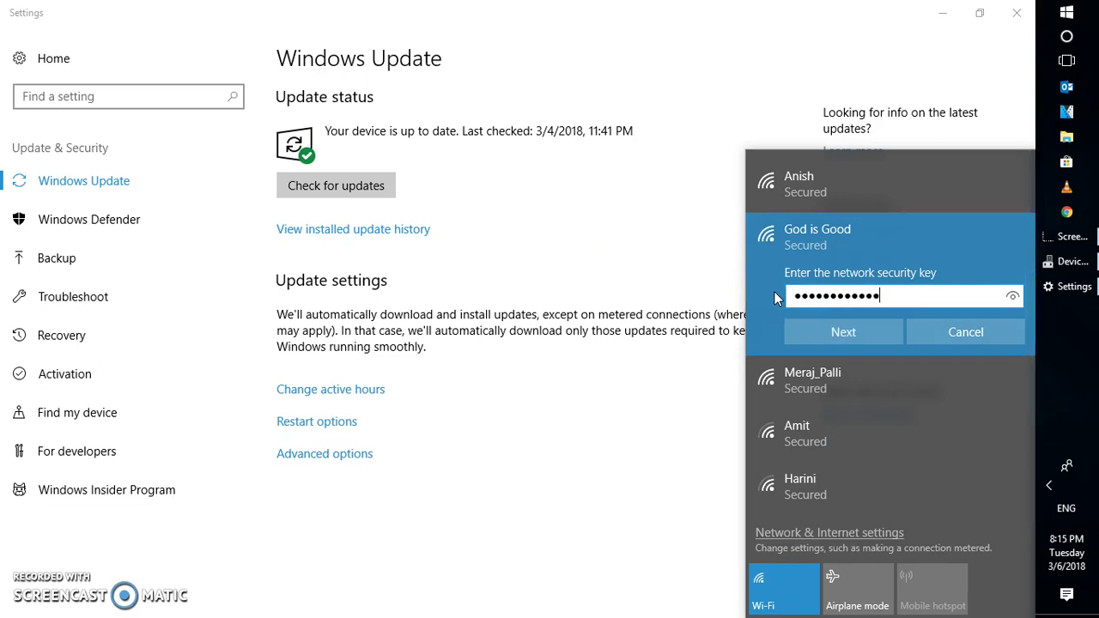
click(885, 343)
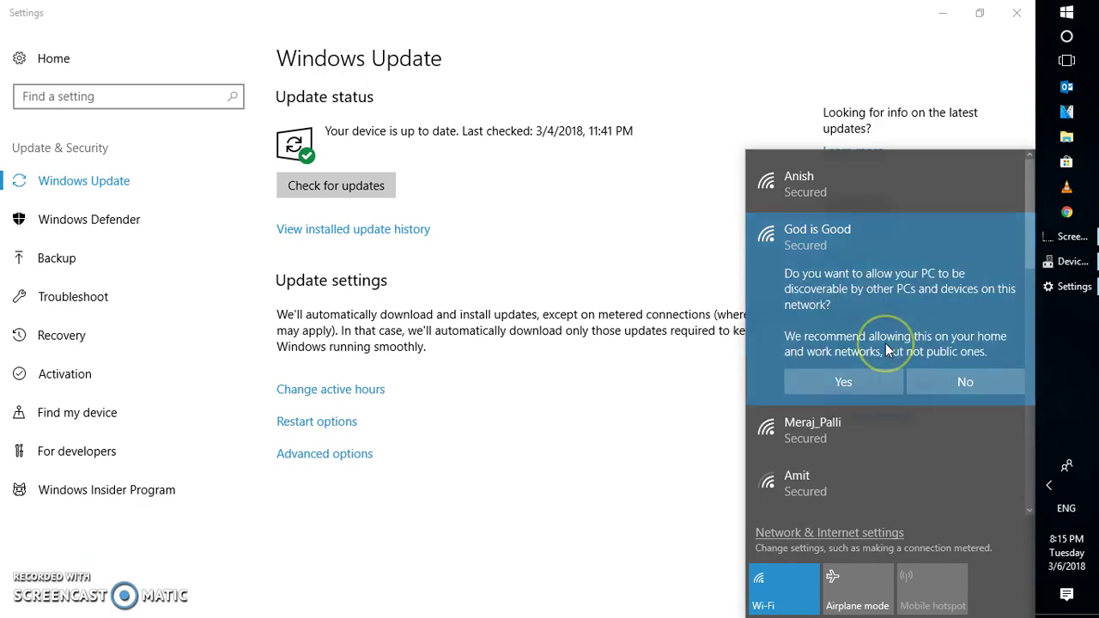
click(856, 388)
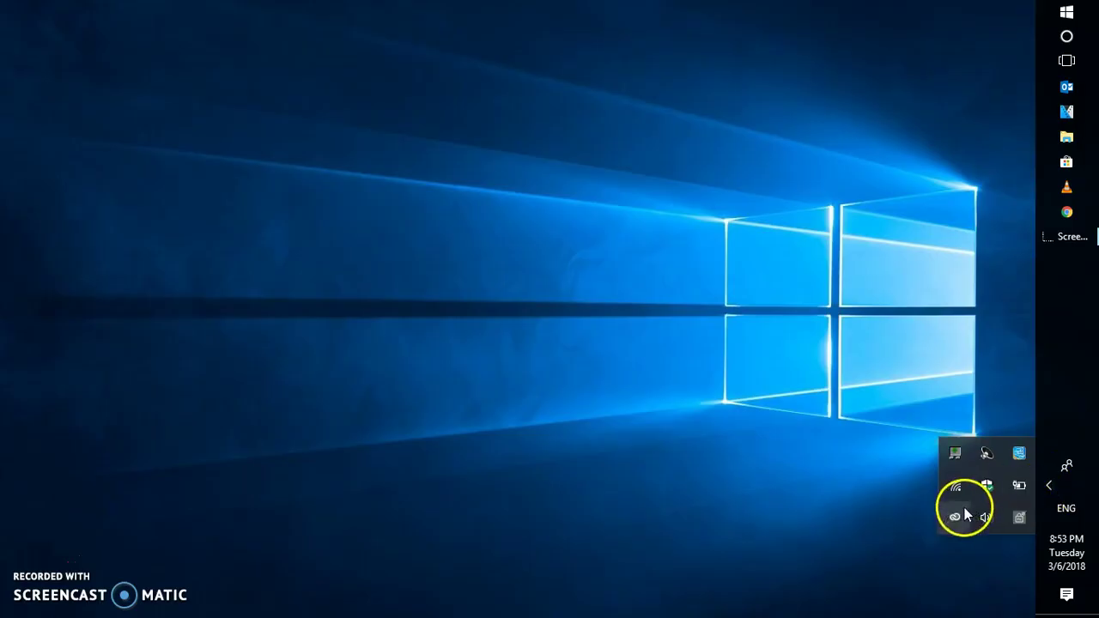
Step: Show the available Wi-Fi networks and disconnect from "God is Good"
click(963, 485)
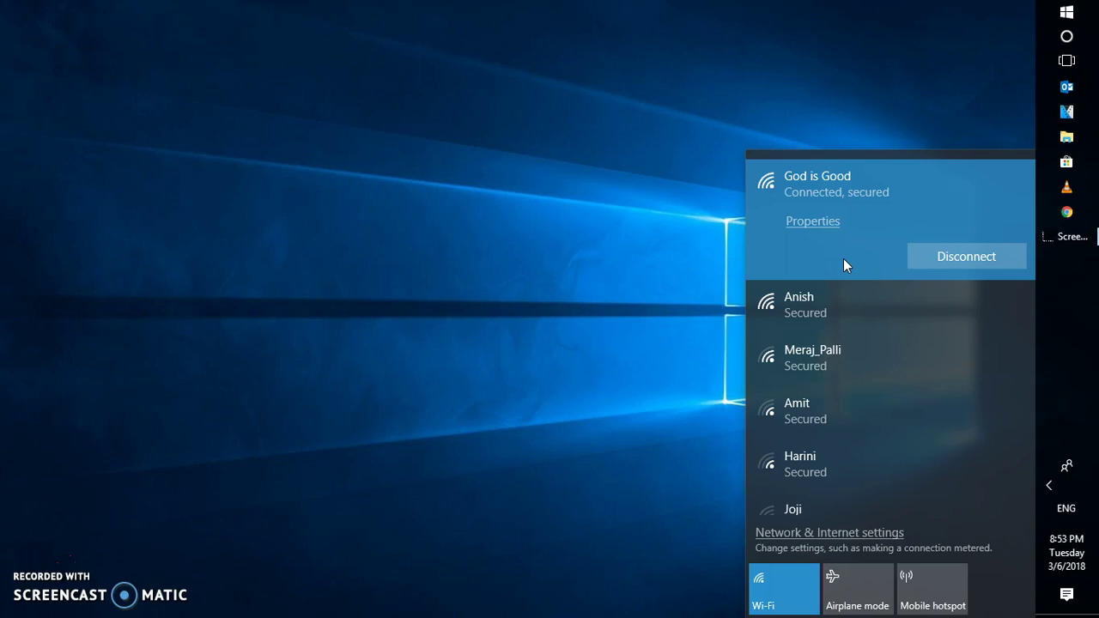
click(915, 259)
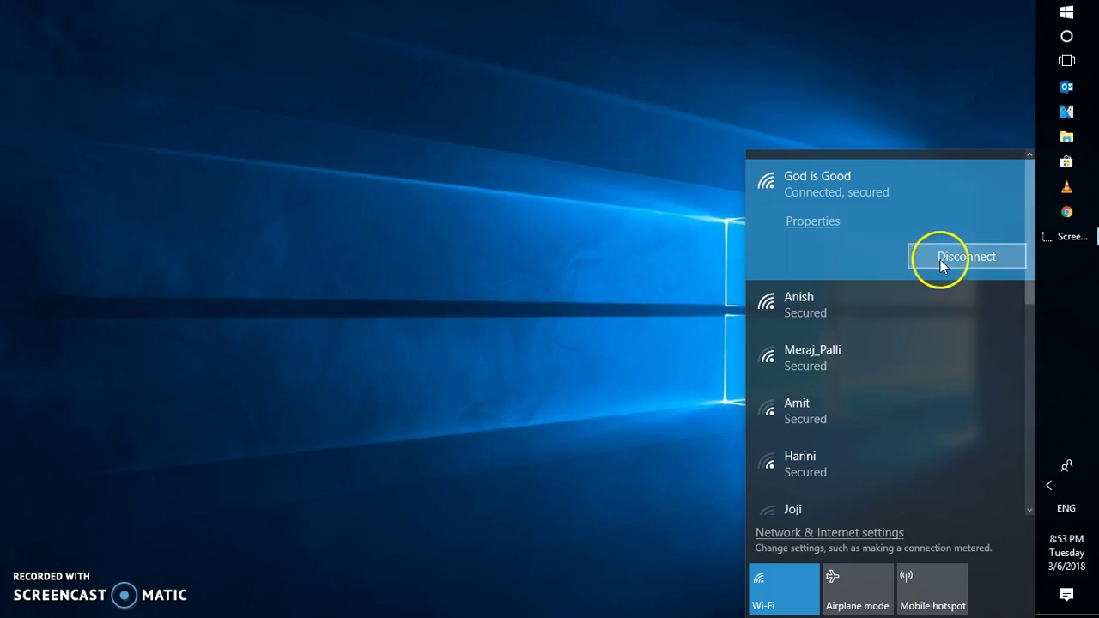